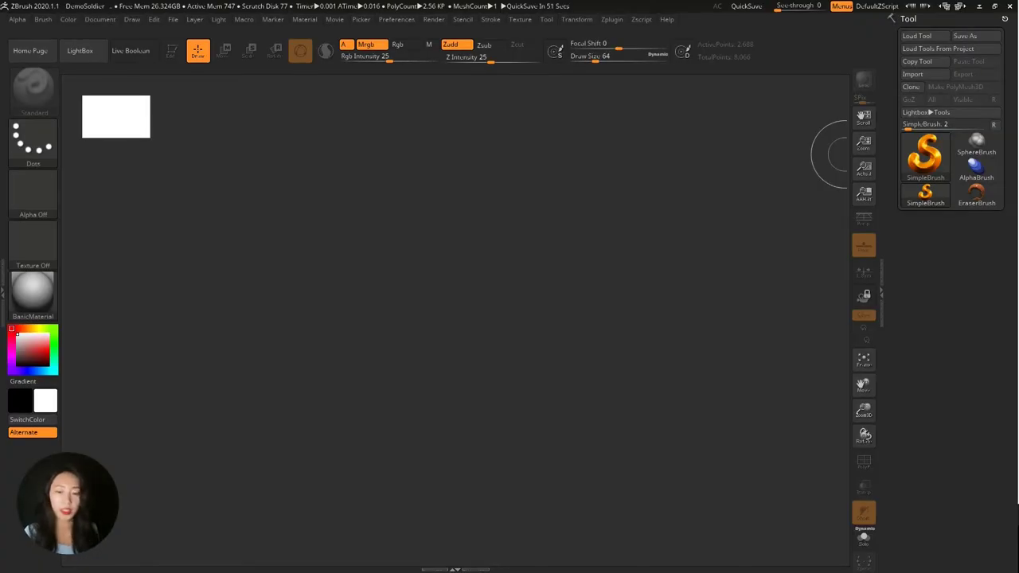
Draw a Sphere3D on the canvas in Edit mode and convert it to polymesh PM3D_Sphere3D_1
{"action": "left_click", "coordinate": [921, 157]}
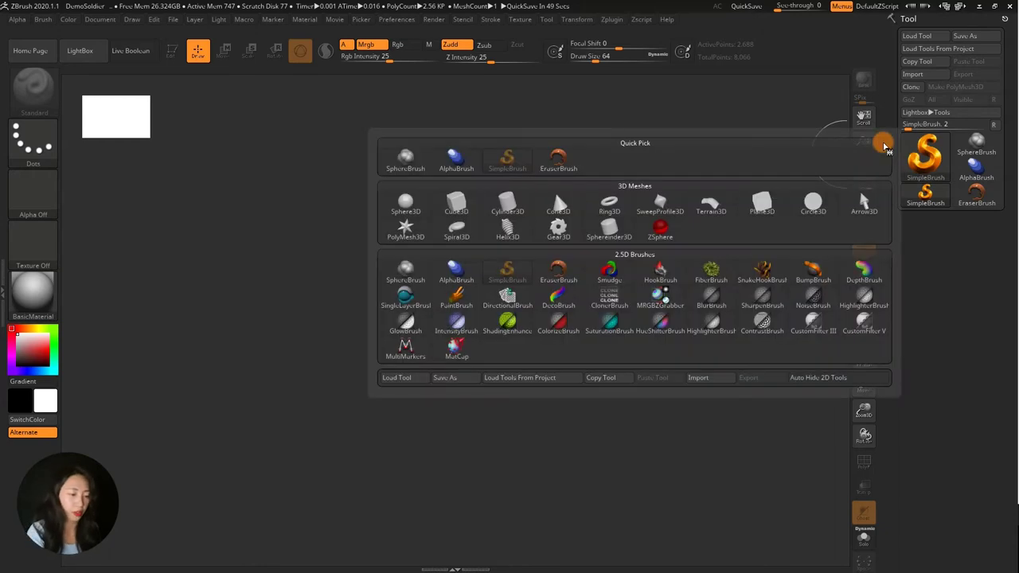
{"action": "left_click", "coordinate": [408, 208]}
{"action": "left_click_drag", "start_coordinate": [494, 238], "coordinate": [484, 364]}
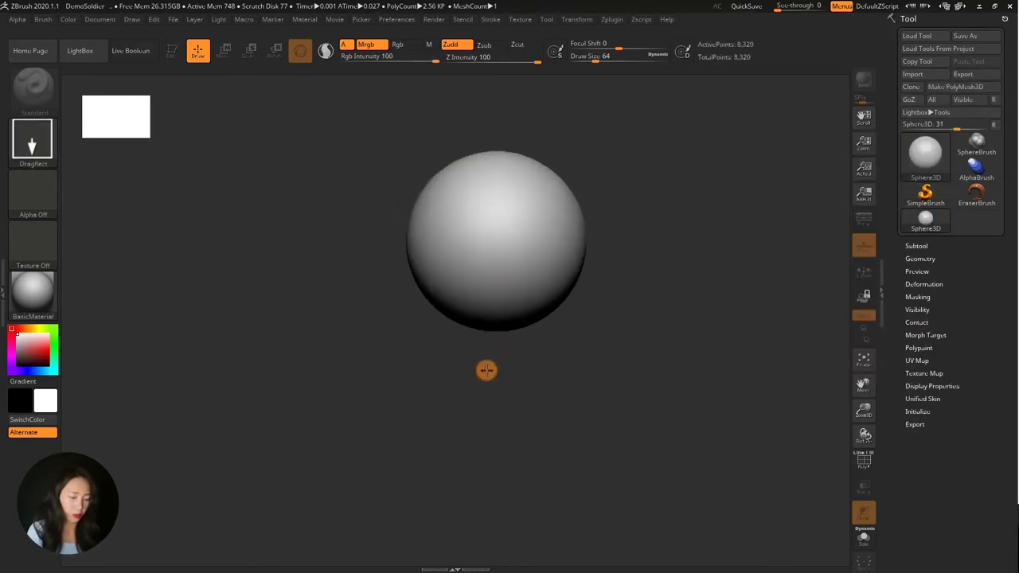
{"action": "key", "text": "t"}
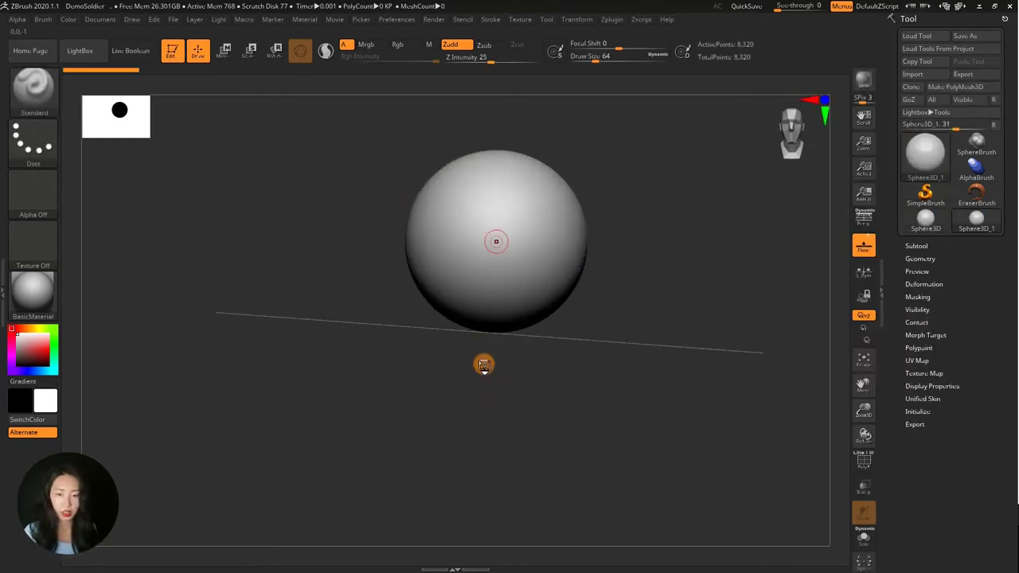
{"action": "left_click", "coordinate": [977, 87]}
{"action": "mouse_move", "coordinate": [647, 257]}
{"action": "left_mouse_down"}
{"action": "mouse_move", "coordinate": [629, 259]}
{"action": "mouse_move", "coordinate": [632, 284]}
{"action": "mouse_move", "coordinate": [716, 246]}
{"action": "left_mouse_up"}
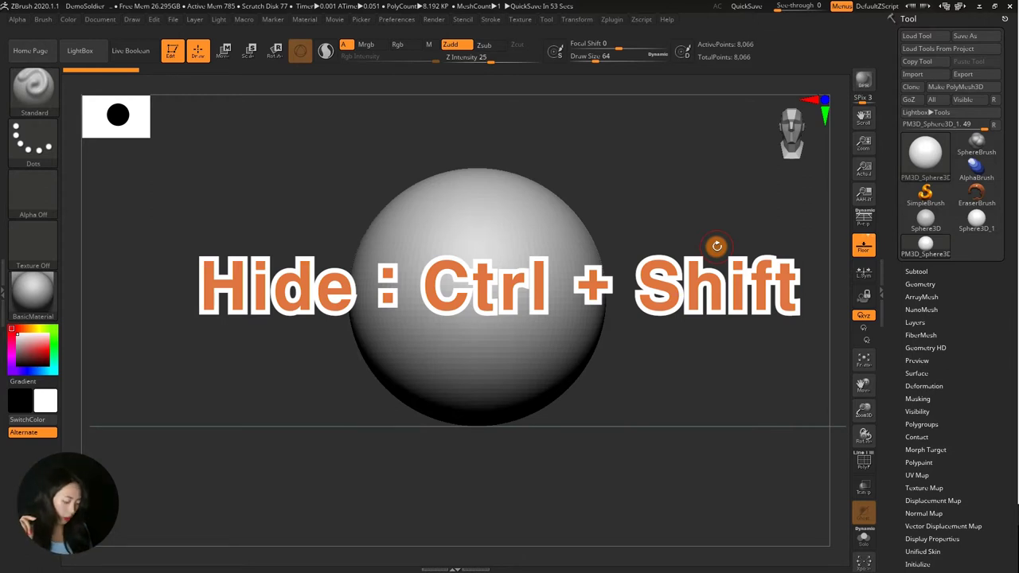
{"action": "key", "text": "ctrl+shift"}
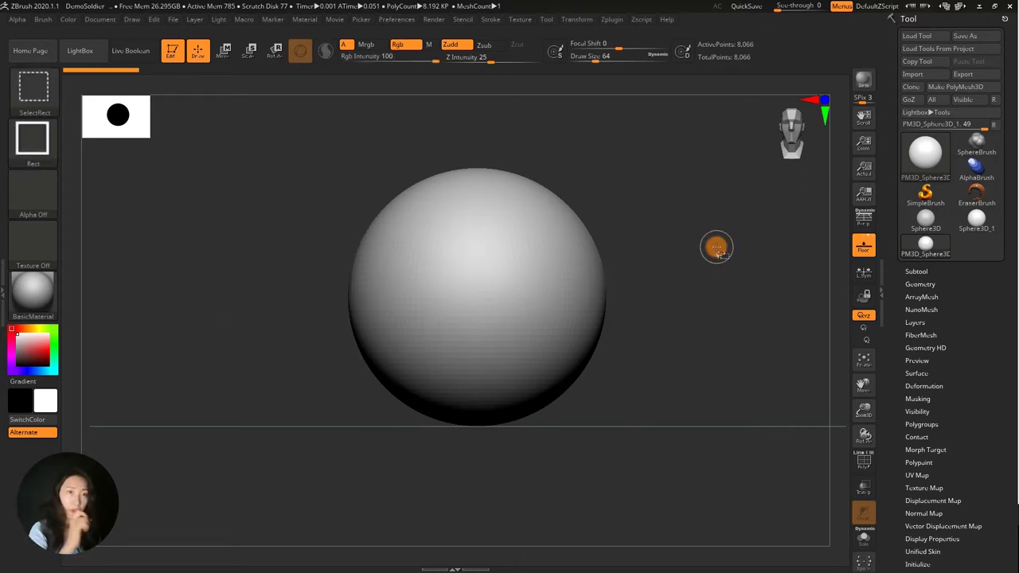
{"action": "left_click_drag", "start_coordinate": [282, 232], "coordinate": [683, 369], "text": "ctrl+shift"}
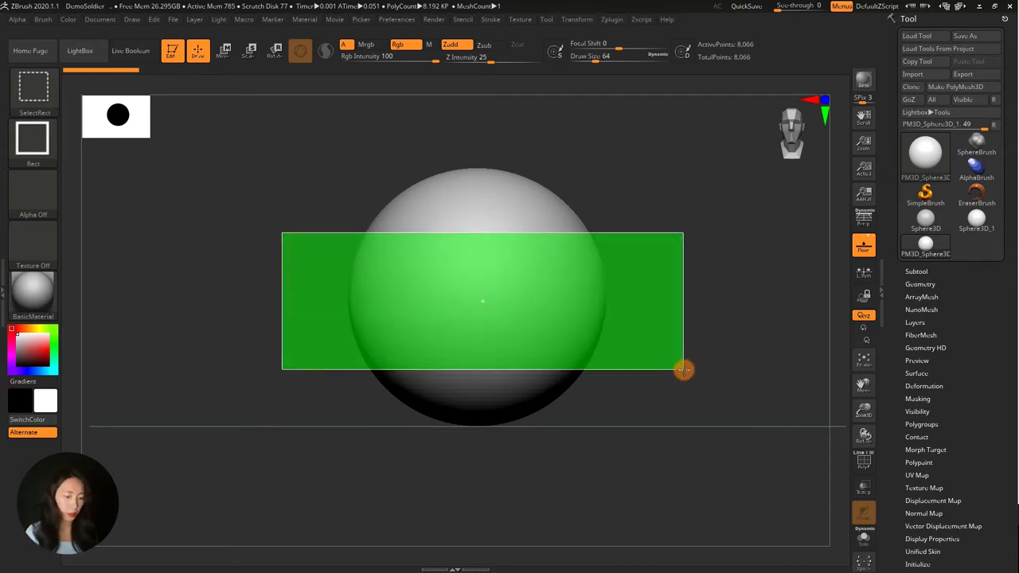
{"action": "left_click_drag", "start_coordinate": [684, 369], "coordinate": [681, 365], "text": "ctrl+shift"}
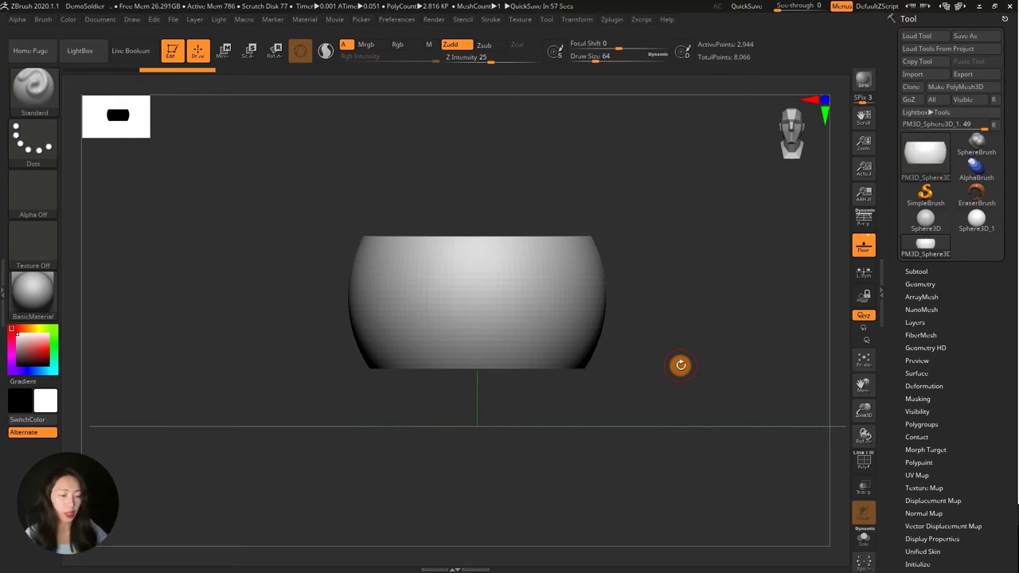
{"action": "left_click_drag", "start_coordinate": [674, 191], "coordinate": [675, 225]}
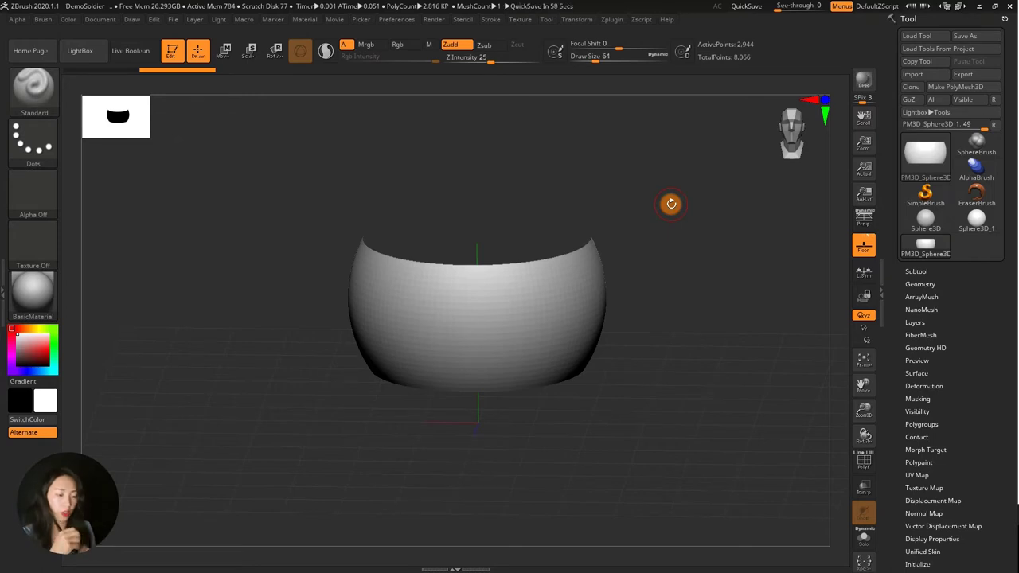
{"action": "mouse_move", "coordinate": [671, 204]}
{"action": "left_mouse_down", "text": "shift"}
{"action": "mouse_move", "coordinate": [677, 241]}
{"action": "mouse_move", "coordinate": [678, 230]}
{"action": "left_mouse_up", "text": "shift"}
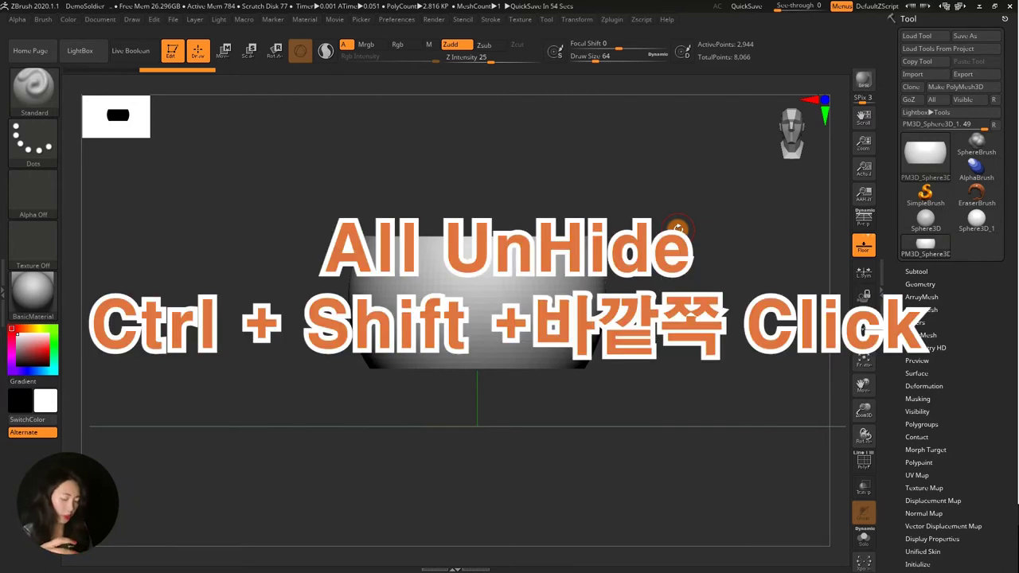
{"action": "left_click", "coordinate": [719, 228], "text": "ctrl+shift"}
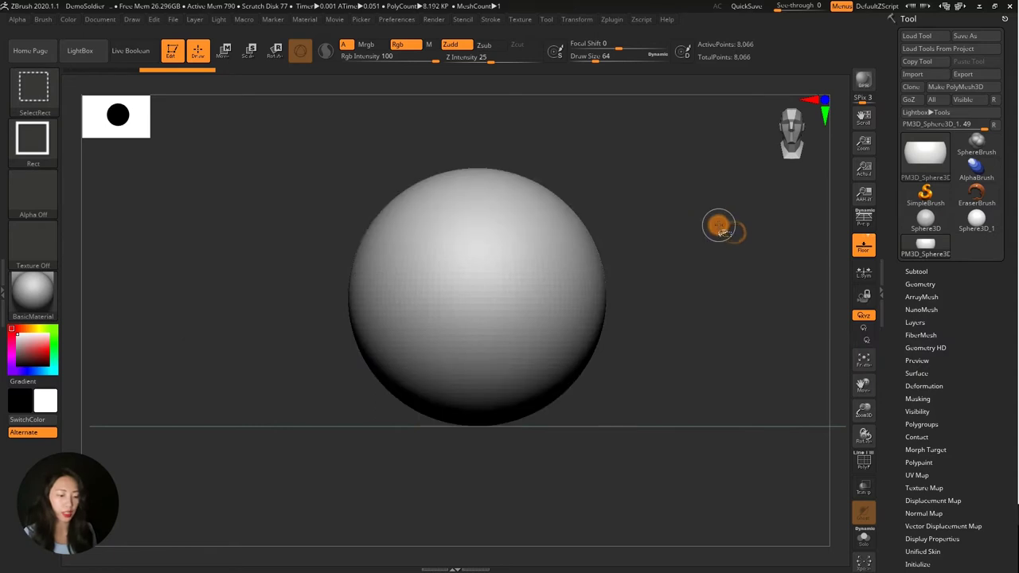
Rectangle-hide everything outside the sphere's middle band, leaving 3,328 of 8,066 points visible
{"action": "left_click_drag", "start_coordinate": [719, 225], "coordinate": [675, 212], "text": "alt"}
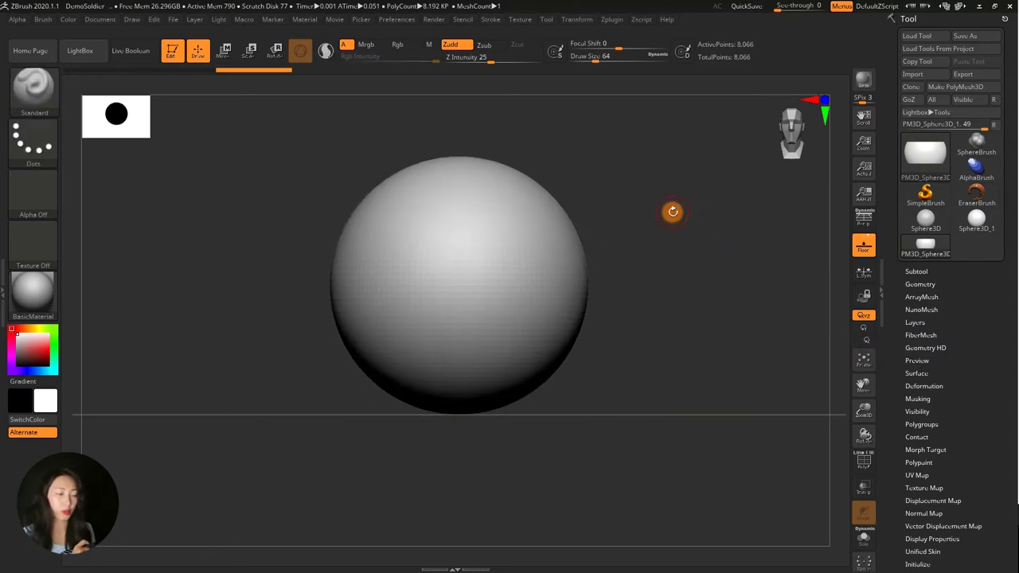
{"action": "mouse_move", "coordinate": [672, 211]}
{"action": "left_mouse_down"}
{"action": "mouse_move", "coordinate": [639, 271]}
{"action": "mouse_move", "coordinate": [663, 223]}
{"action": "left_mouse_up"}
{"action": "key", "text": "ctrl+shift"}
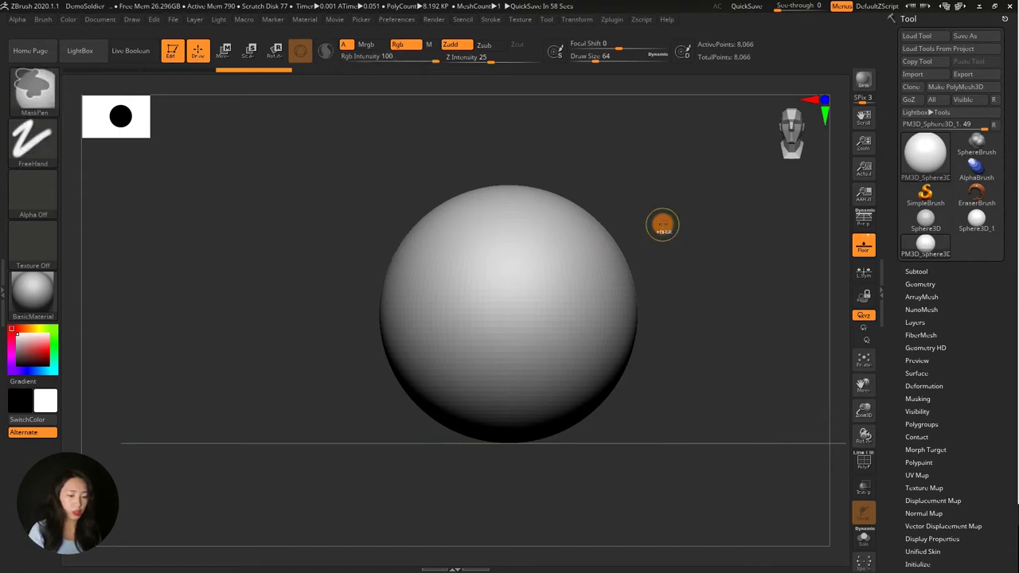
{"action": "left_click_drag", "start_coordinate": [315, 223], "coordinate": [718, 376], "text": "ctrl+shift"}
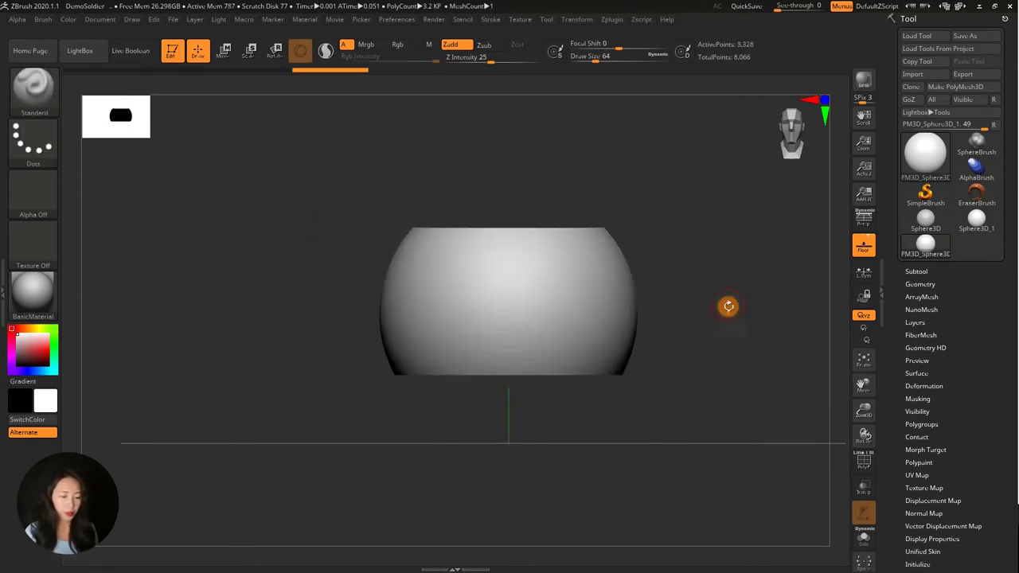
{"action": "left_click_drag", "start_coordinate": [728, 305], "coordinate": [737, 339]}
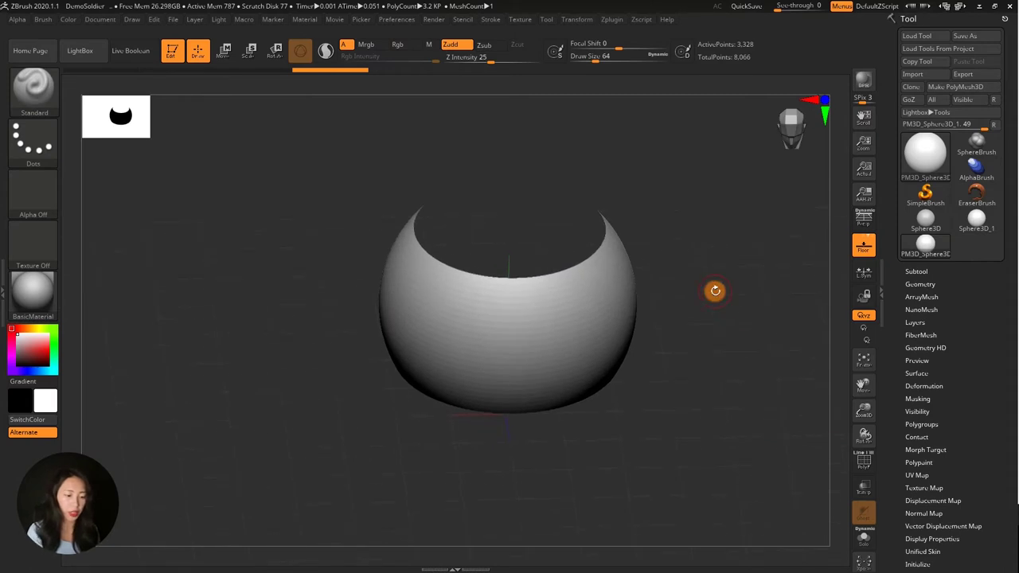
{"action": "left_click_drag", "start_coordinate": [979, 331], "coordinate": [986, 249]}
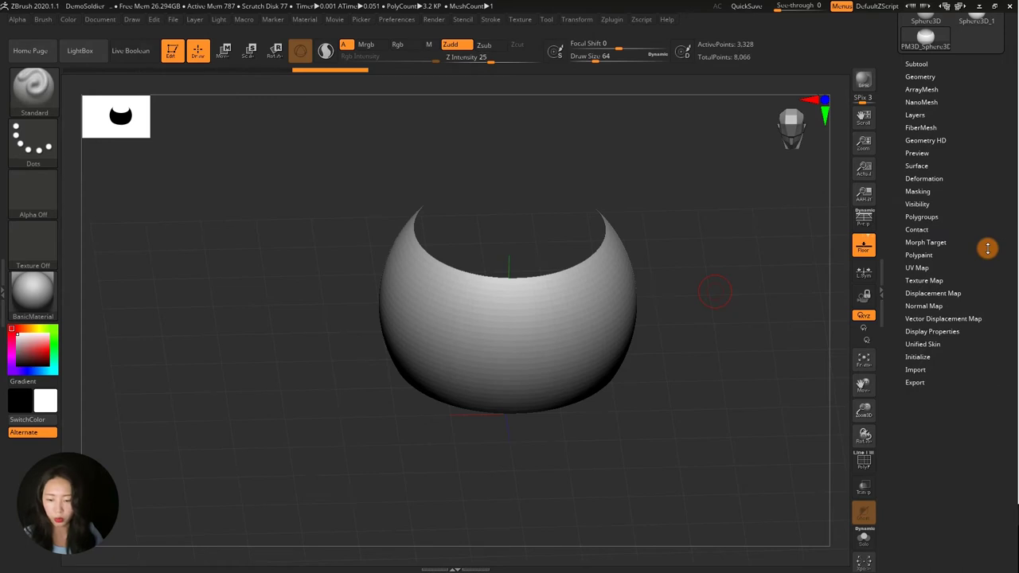
{"action": "left_click_drag", "start_coordinate": [981, 350], "coordinate": [982, 335]}
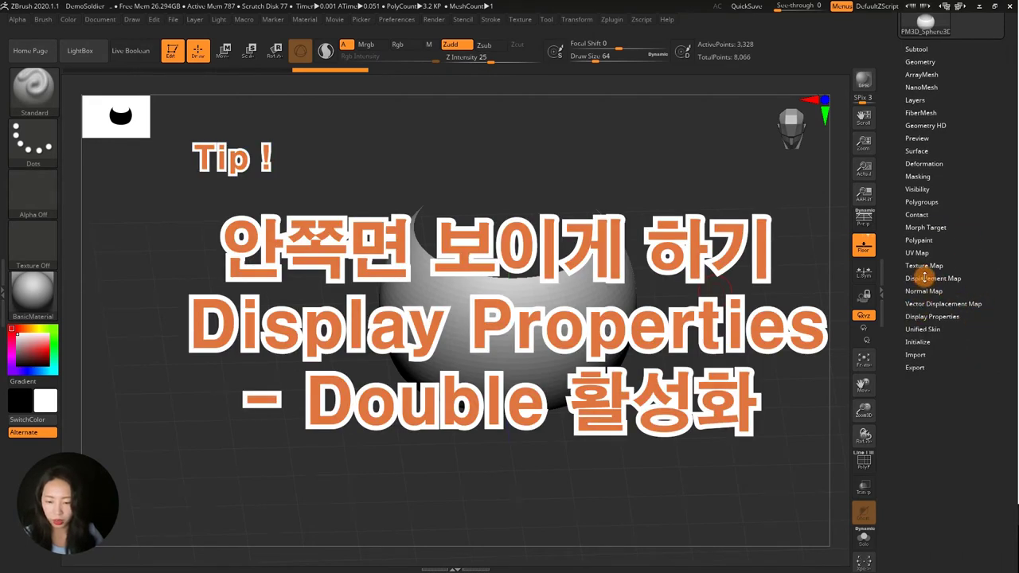
Enable Double in Display Properties so the open bowl's inner faces render
{"action": "left_click", "coordinate": [923, 278]}
{"action": "left_click", "coordinate": [964, 277]}
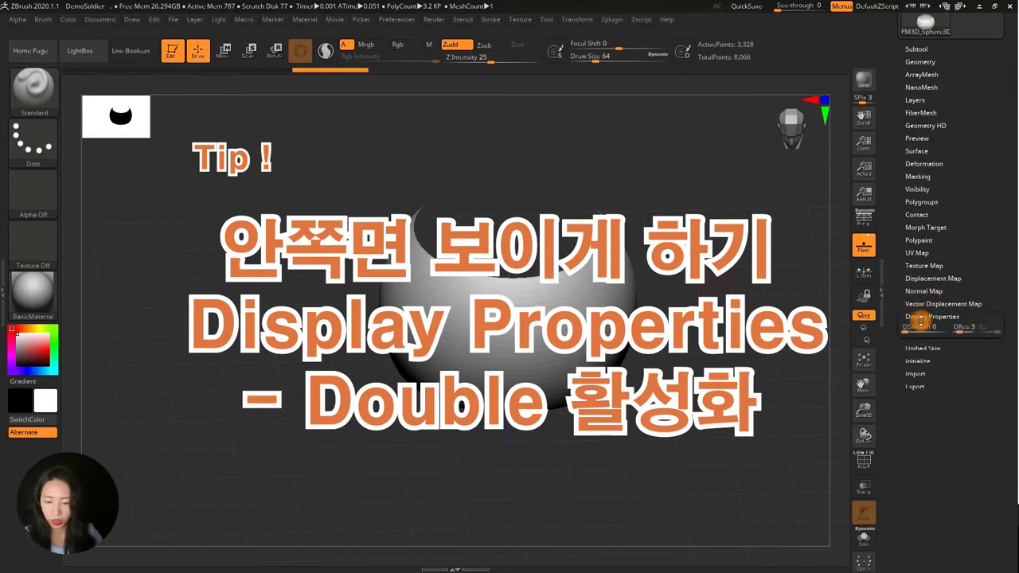
{"action": "left_click", "coordinate": [930, 315]}
{"action": "left_click", "coordinate": [913, 352]}
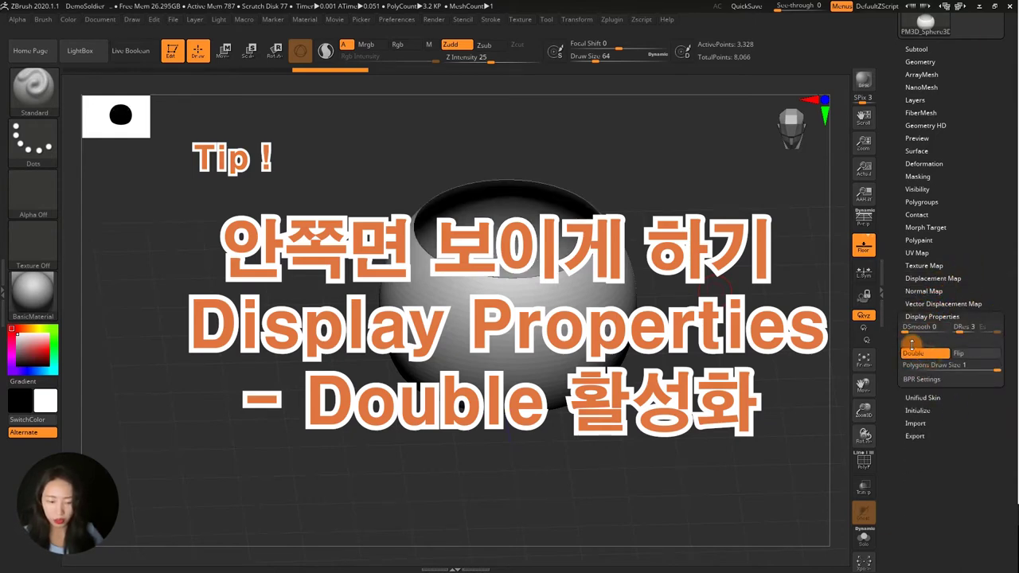
{"action": "mouse_move", "coordinate": [684, 207]}
{"action": "left_mouse_down"}
{"action": "mouse_move", "coordinate": [687, 246]}
{"action": "mouse_move", "coordinate": [707, 234]}
{"action": "mouse_move", "coordinate": [673, 257]}
{"action": "mouse_move", "coordinate": [687, 237]}
{"action": "left_mouse_up"}
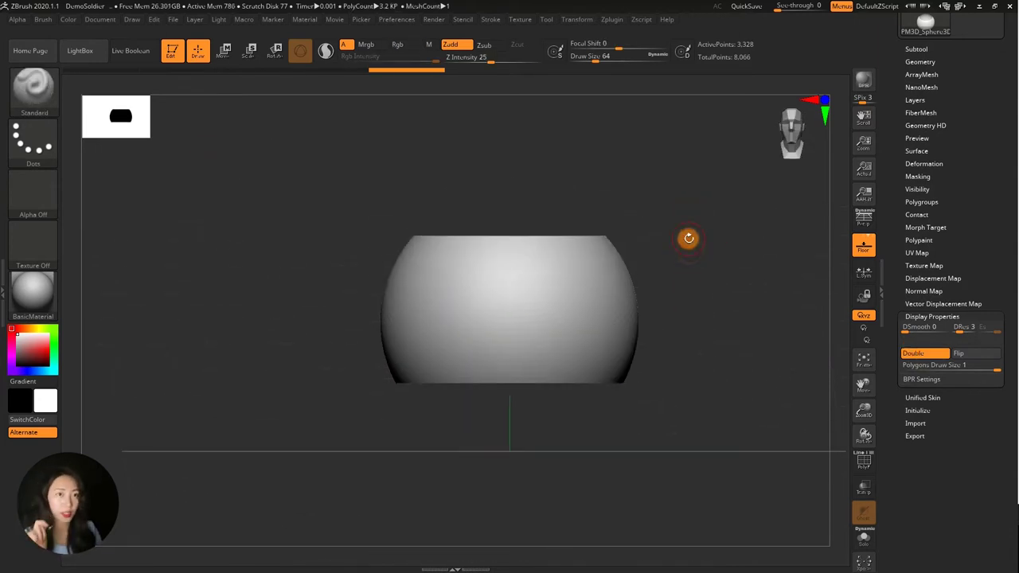
{"action": "mouse_move", "coordinate": [688, 238]}
{"action": "left_mouse_down"}
{"action": "mouse_move", "coordinate": [680, 297]}
{"action": "mouse_move", "coordinate": [680, 281]}
{"action": "left_mouse_up"}
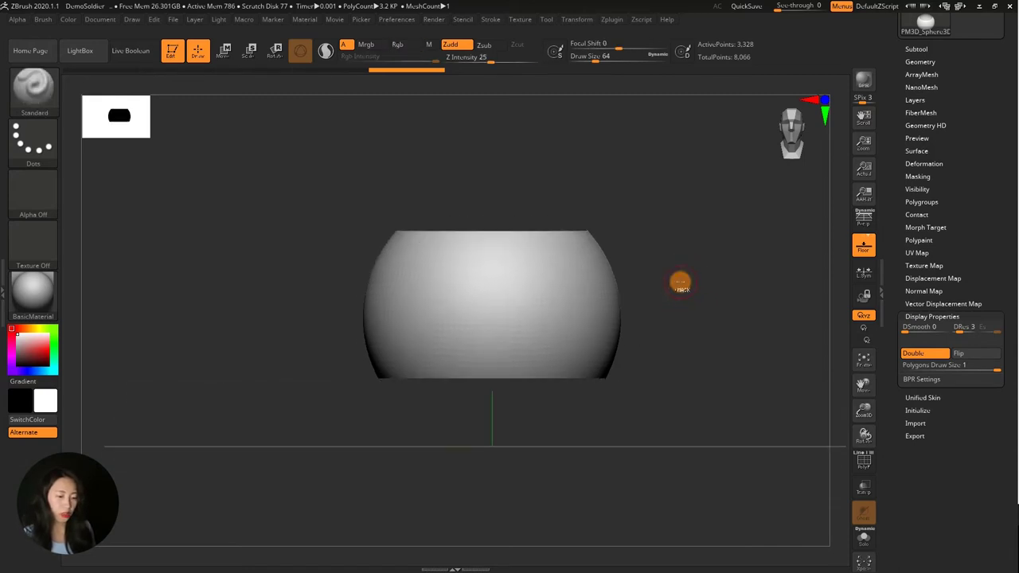
{"action": "key", "text": "ctrl+shift"}
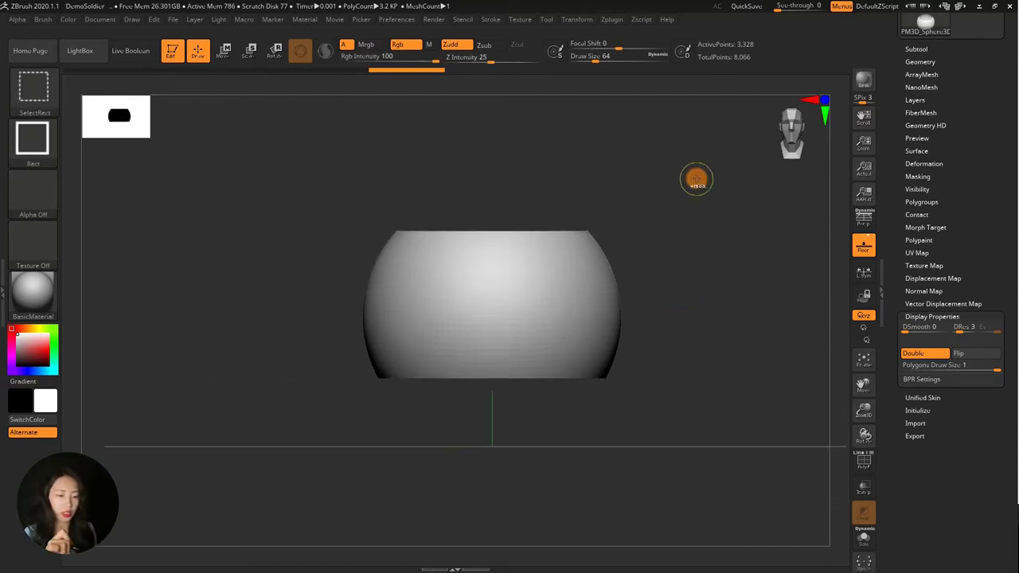
Reveal the bowl's hidden top, then rectangle-hide a band across the sphere's middle
{"action": "left_click", "coordinate": [689, 205], "text": "ctrl+shift"}
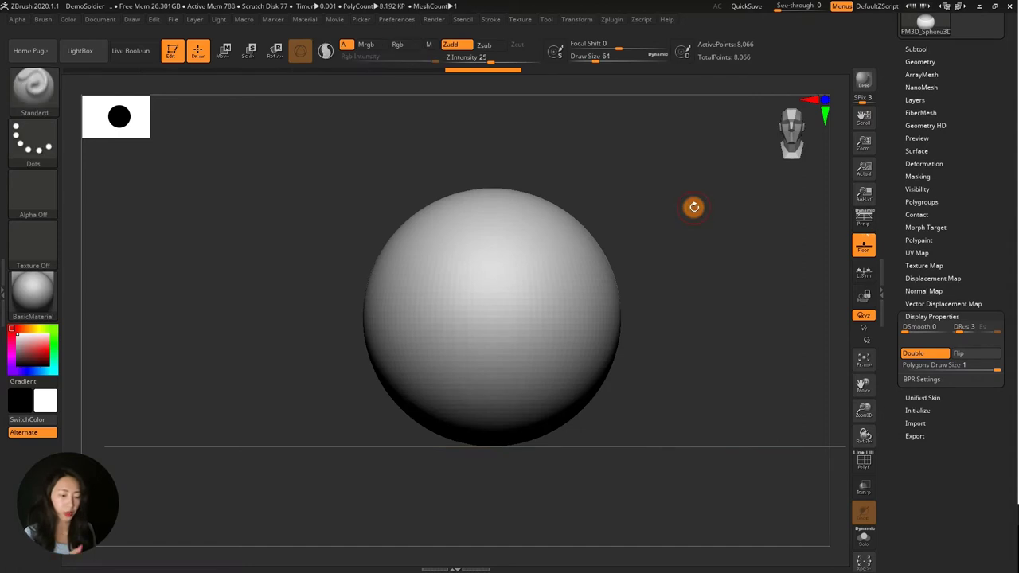
{"action": "left_click_drag", "start_coordinate": [693, 207], "coordinate": [677, 295]}
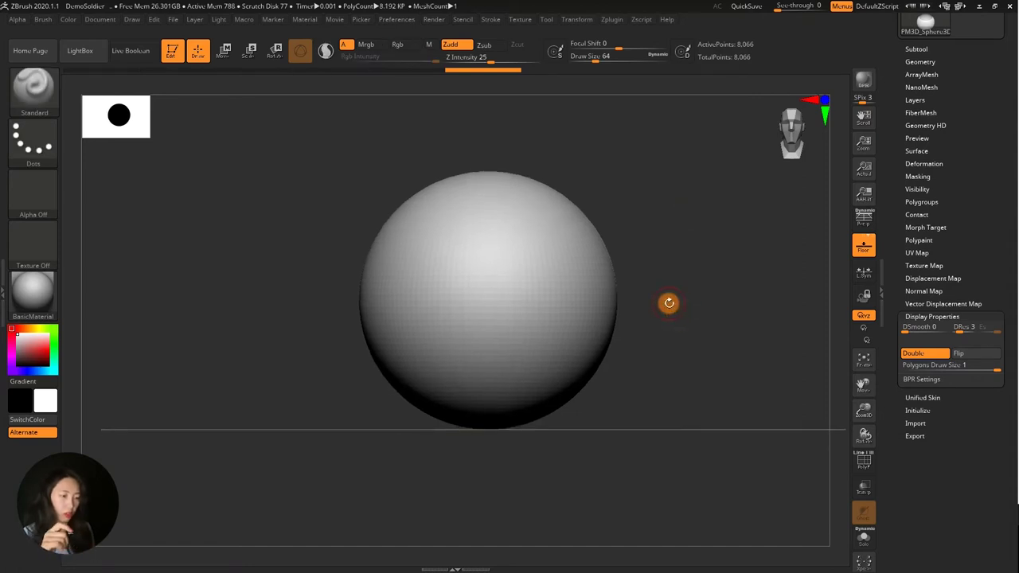
{"action": "key", "text": "ctrl+shift"}
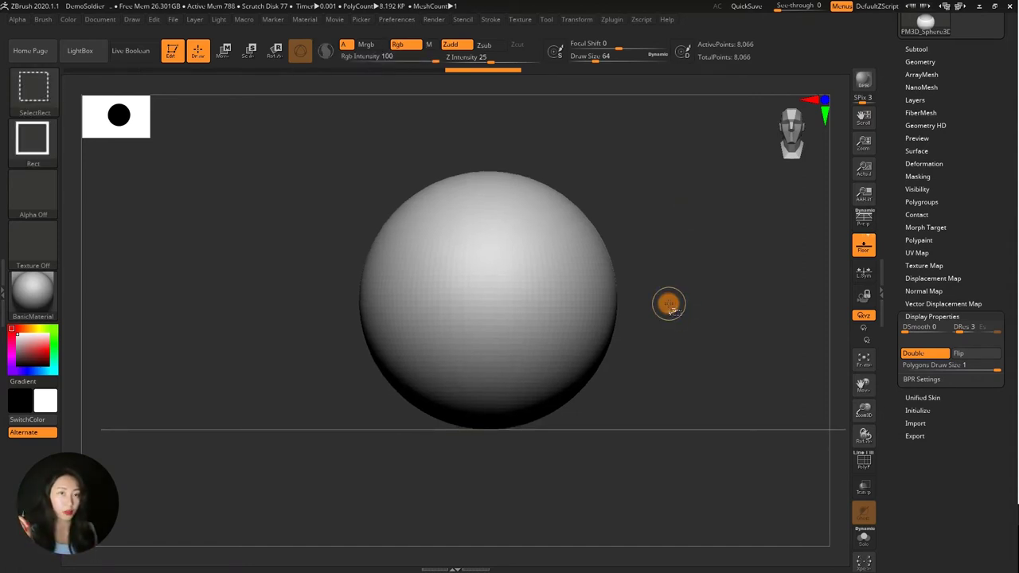
{"action": "left_click_drag", "start_coordinate": [292, 222], "coordinate": [687, 354], "text": "ctrl+shift"}
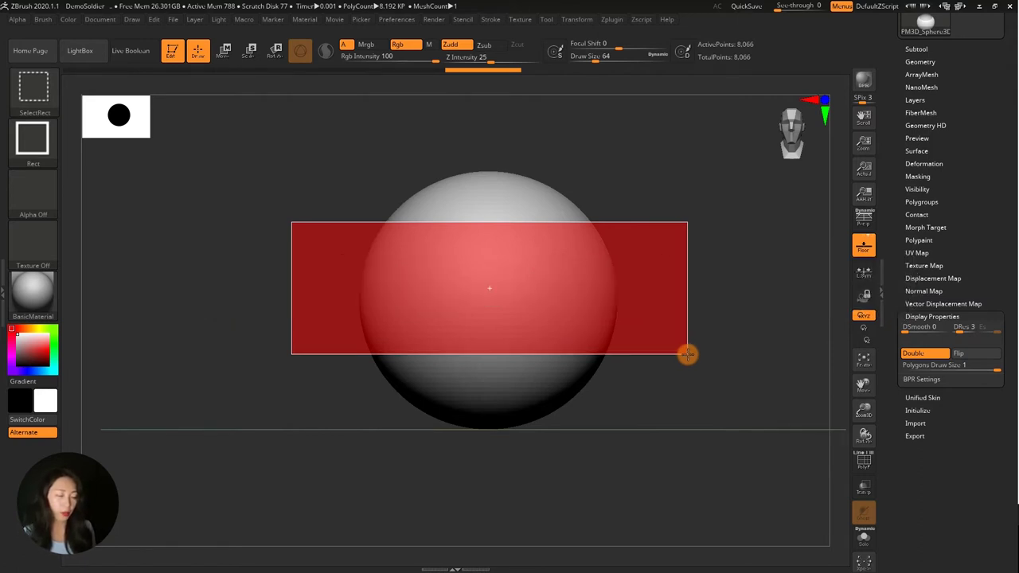
{"action": "left_click_drag", "start_coordinate": [687, 354], "coordinate": [684, 352], "text": "ctrl+shift"}
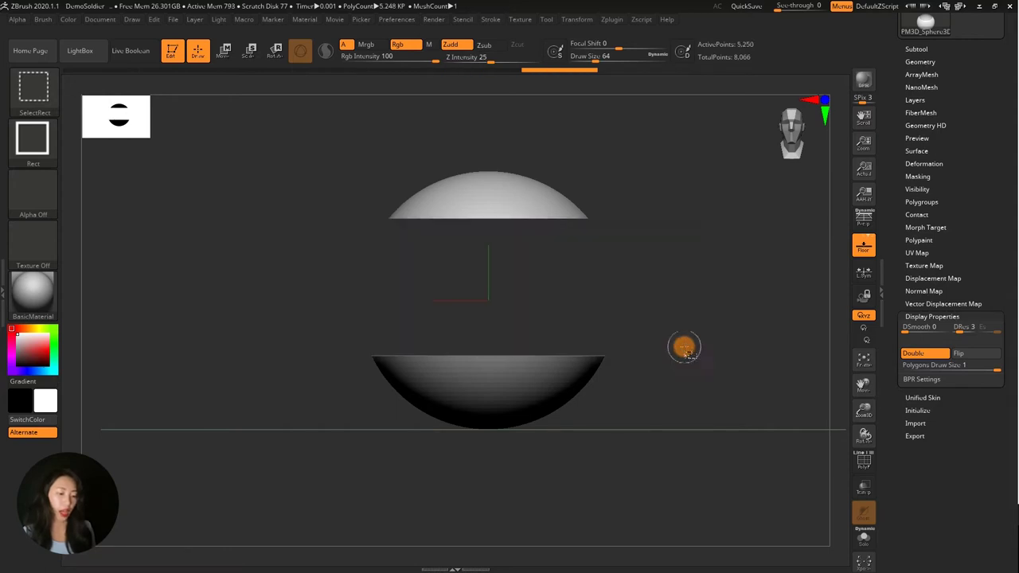
{"action": "mouse_move", "coordinate": [684, 346]}
{"action": "left_mouse_down"}
{"action": "mouse_move", "coordinate": [721, 253]}
{"action": "mouse_move", "coordinate": [700, 298]}
{"action": "mouse_move", "coordinate": [717, 282]}
{"action": "mouse_move", "coordinate": [697, 276]}
{"action": "mouse_move", "coordinate": [689, 232]}
{"action": "mouse_move", "coordinate": [665, 296]}
{"action": "left_mouse_up"}
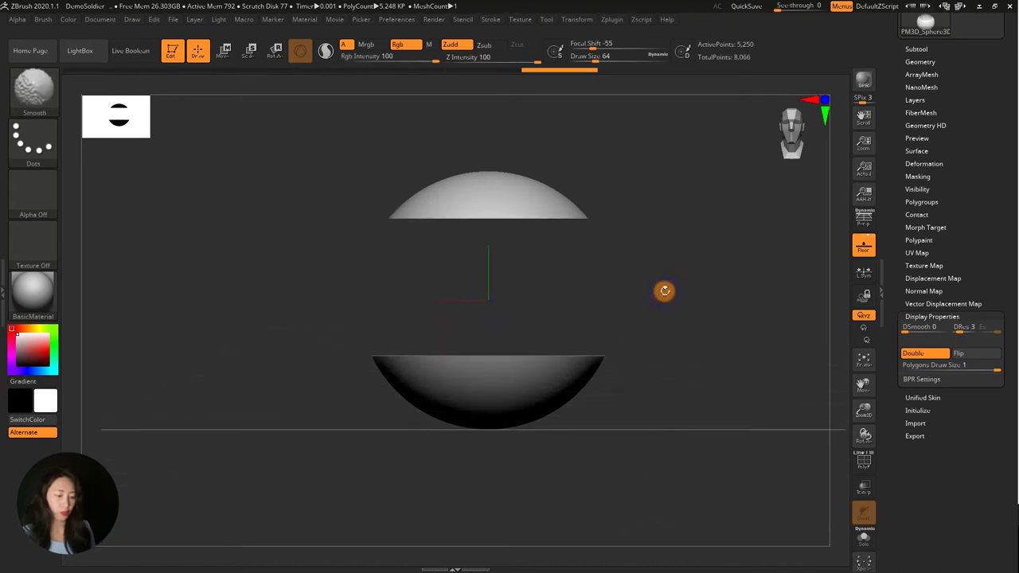
Unhide the middle band so all 8,066 points are active again
{"action": "key", "text": "ctrl+shift"}
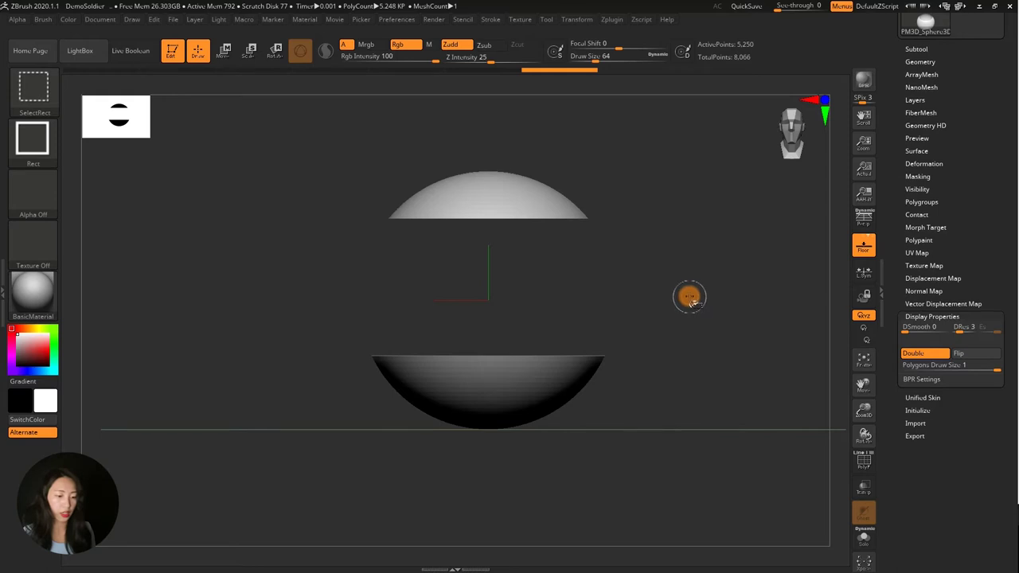
{"action": "left_click", "coordinate": [692, 307], "text": "ctrl+shift"}
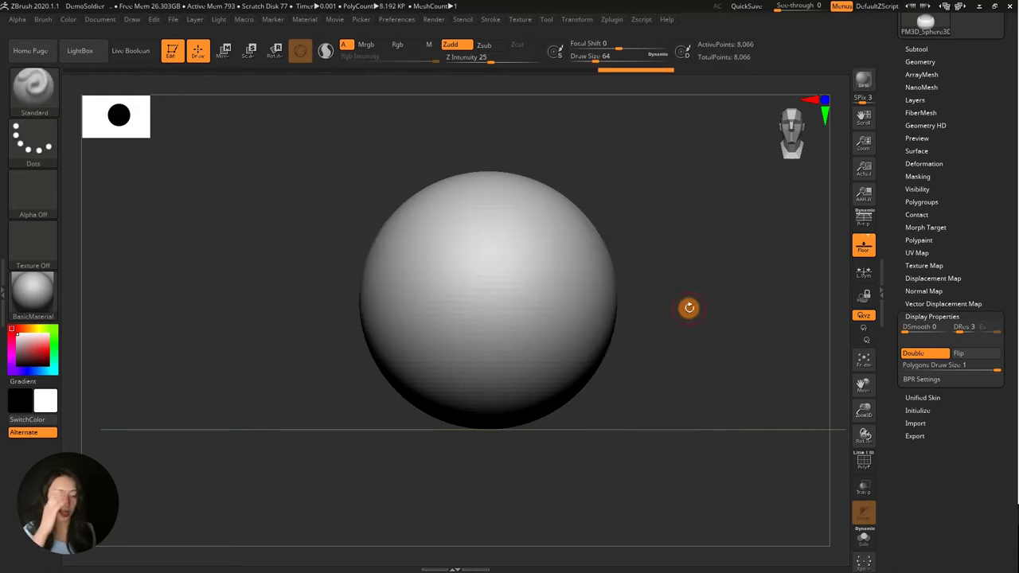
{"action": "left_click_drag", "start_coordinate": [973, 123], "coordinate": [973, 230]}
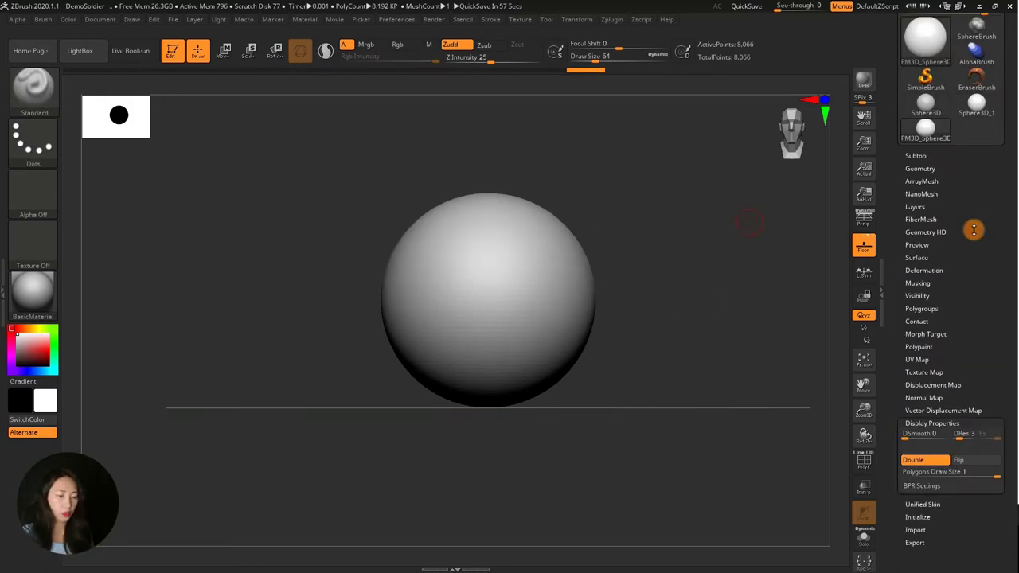
Choose SelectLasso from the brush palette as the hiding selection shape
{"action": "key", "text": "ctrl+shift"}
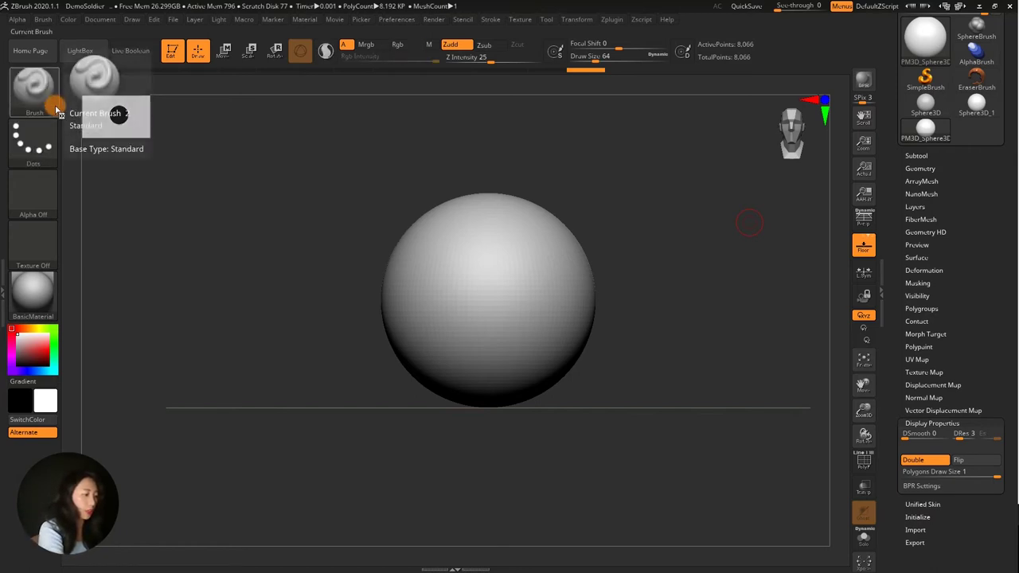
{"action": "left_click", "coordinate": [32, 89]}
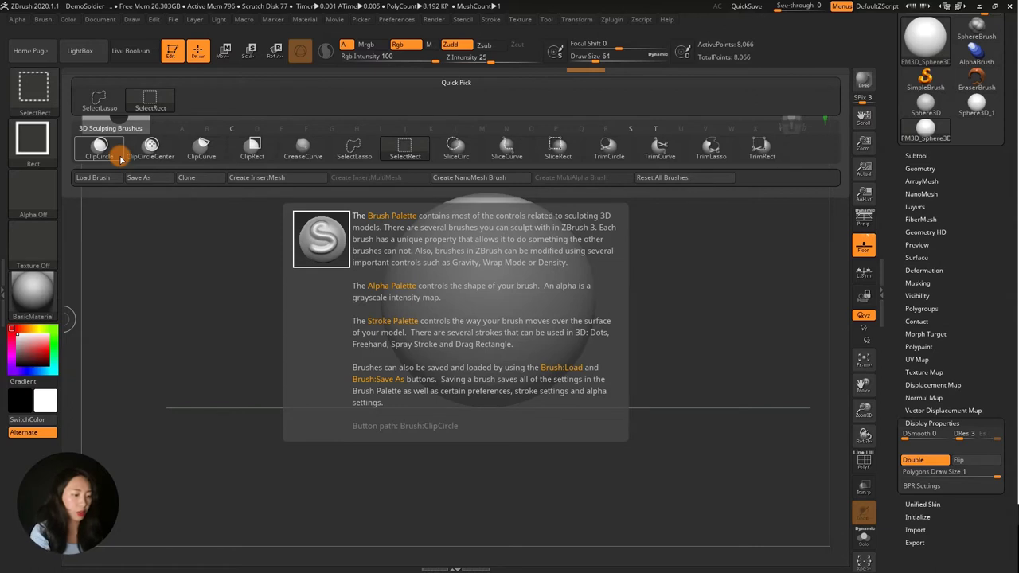
{"action": "left_click", "coordinate": [355, 148]}
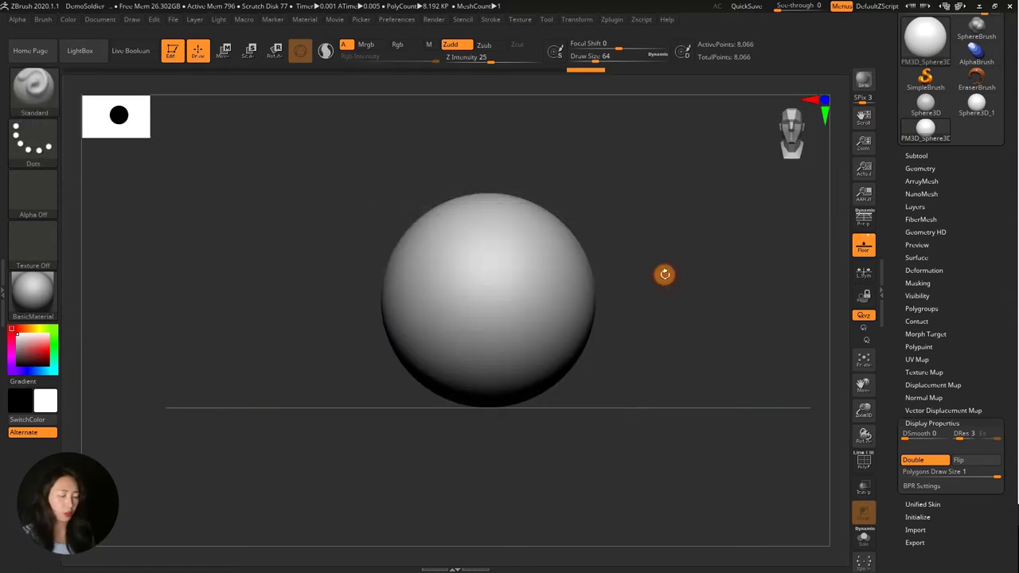
Show the full sphere, then lasso-hide a wedge on its left, leaving 6,395 points active
{"action": "mouse_move", "coordinate": [618, 209]}
{"action": "left_mouse_down", "text": "alt"}
{"action": "mouse_move", "coordinate": [621, 129]}
{"action": "mouse_move", "coordinate": [482, 311]}
{"action": "mouse_move", "coordinate": [469, 348]}
{"action": "mouse_move", "coordinate": [505, 423]}
{"action": "mouse_move", "coordinate": [671, 364]}
{"action": "mouse_move", "coordinate": [705, 209]}
{"action": "mouse_move", "coordinate": [668, 215]}
{"action": "mouse_move", "coordinate": [661, 230]}
{"action": "mouse_move", "coordinate": [689, 230]}
{"action": "mouse_move", "coordinate": [661, 207]}
{"action": "left_mouse_up", "text": "alt"}
{"action": "left_click", "coordinate": [673, 219], "text": "ctrl+shift"}
{"action": "mouse_move", "coordinate": [587, 115]}
{"action": "left_mouse_down", "text": "ctrl+shift"}
{"action": "mouse_move", "coordinate": [678, 367]}
{"action": "mouse_move", "coordinate": [728, 243]}
{"action": "mouse_move", "coordinate": [661, 213]}
{"action": "left_mouse_up", "text": "ctrl+shift"}
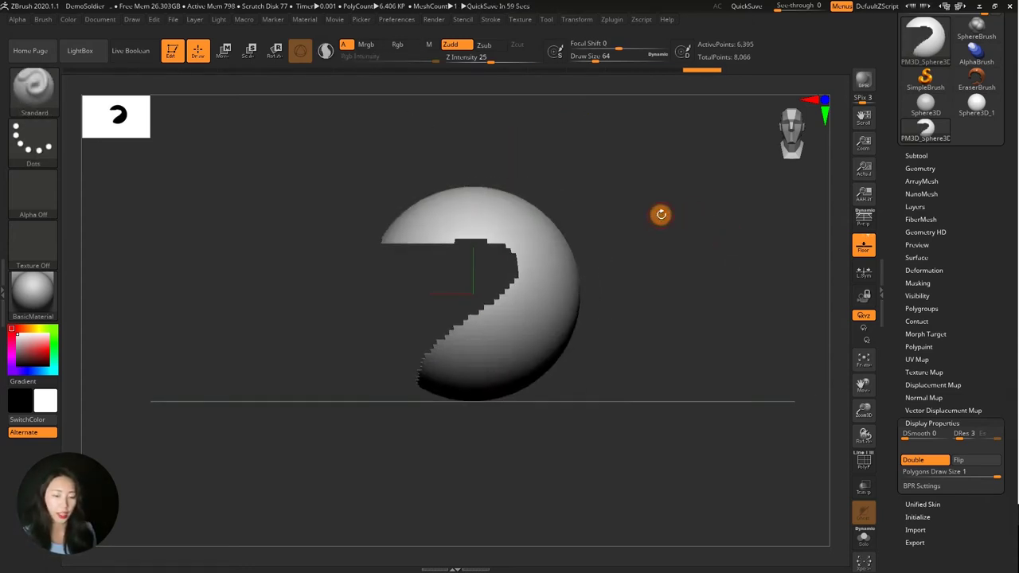
{"action": "left_click_drag", "start_coordinate": [645, 258], "coordinate": [702, 208], "text": "alt"}
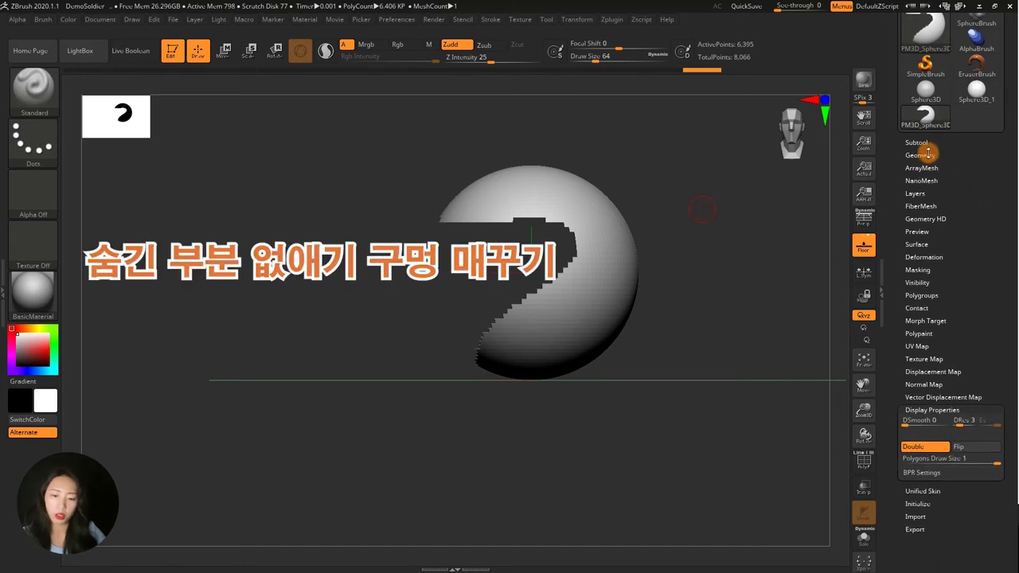
Delete the hidden polygons with Geometry > Modify Topology > Del Hidden
{"action": "left_click", "coordinate": [931, 155]}
{"action": "left_click_drag", "start_coordinate": [1014, 251], "coordinate": [999, 163]}
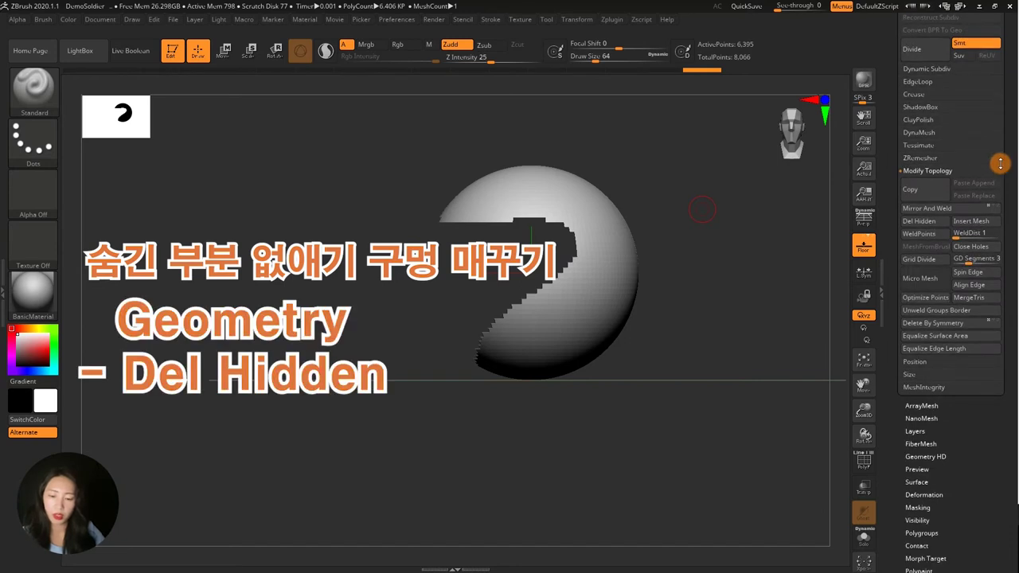
{"action": "left_click_drag", "start_coordinate": [1004, 226], "coordinate": [1005, 219]}
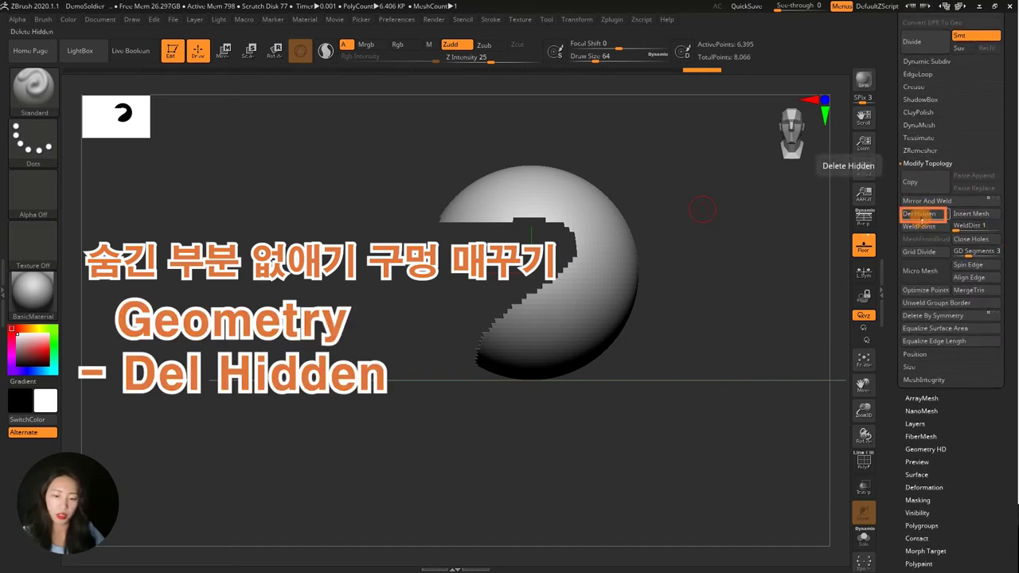
{"action": "left_click", "coordinate": [921, 213]}
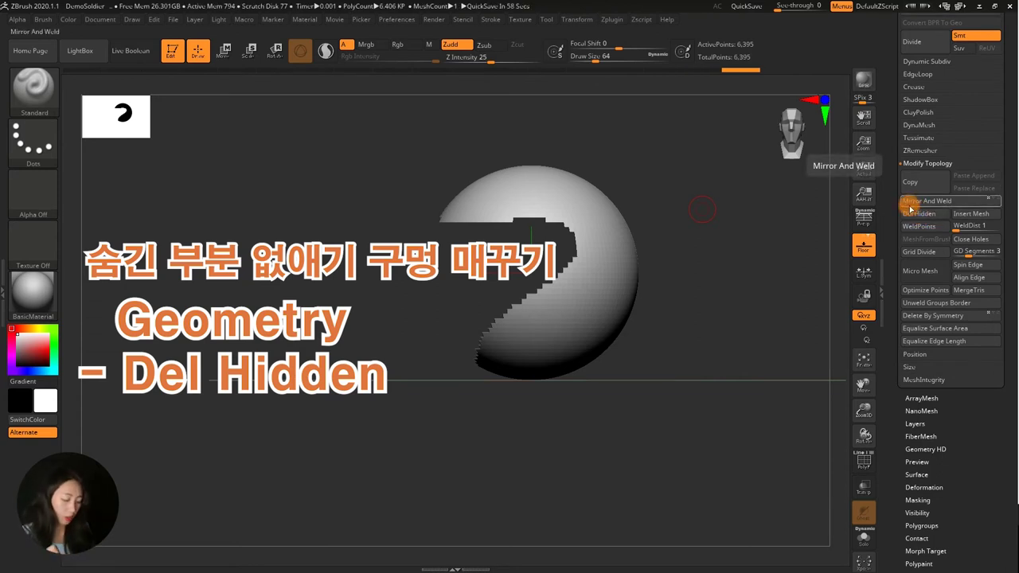
Close the resulting hole and smooth the jagged seam on the mesh
{"action": "key", "text": "ctrl+shift"}
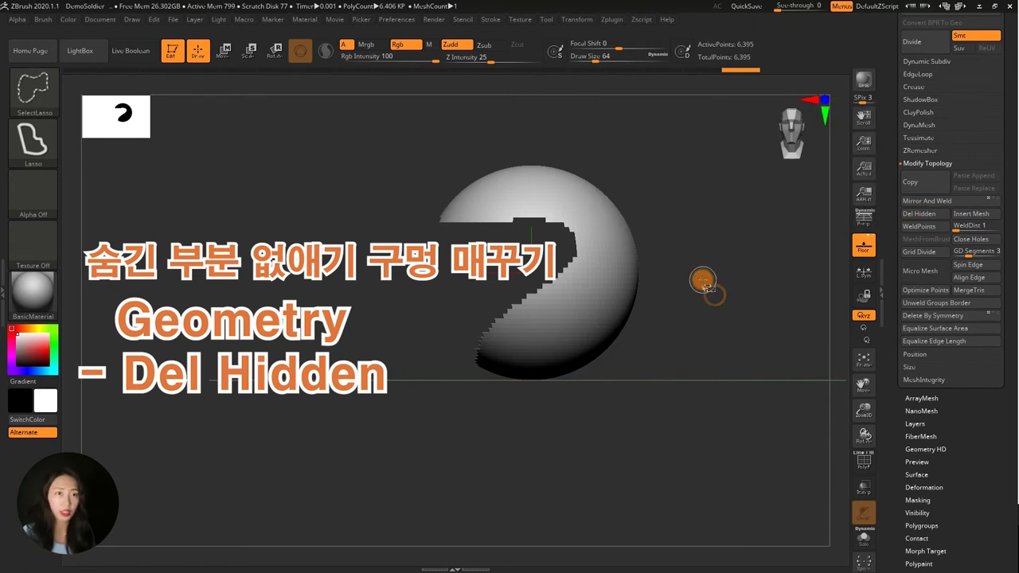
{"action": "left_click_drag", "start_coordinate": [702, 284], "coordinate": [724, 280]}
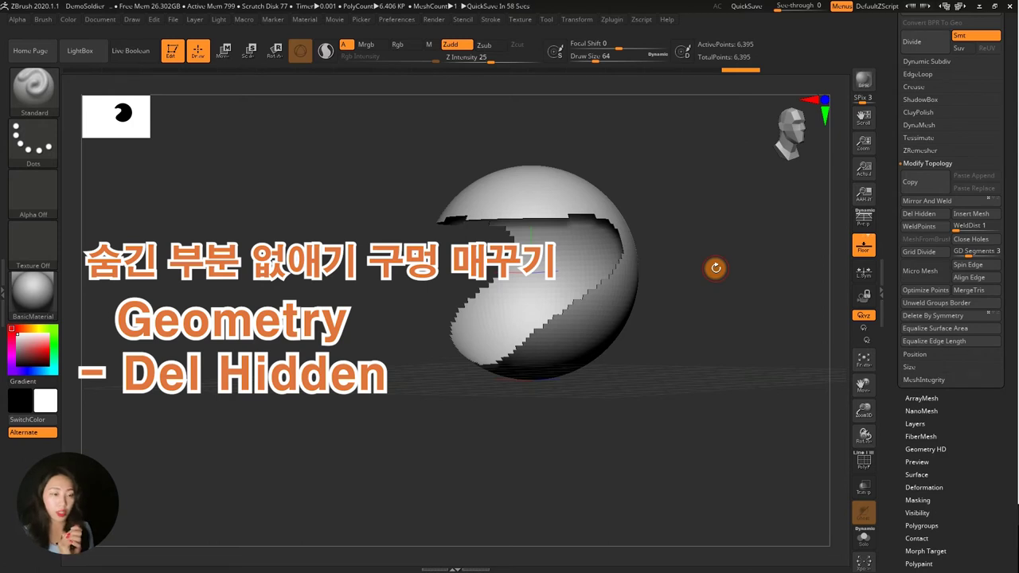
{"action": "left_click_drag", "start_coordinate": [715, 268], "coordinate": [689, 224]}
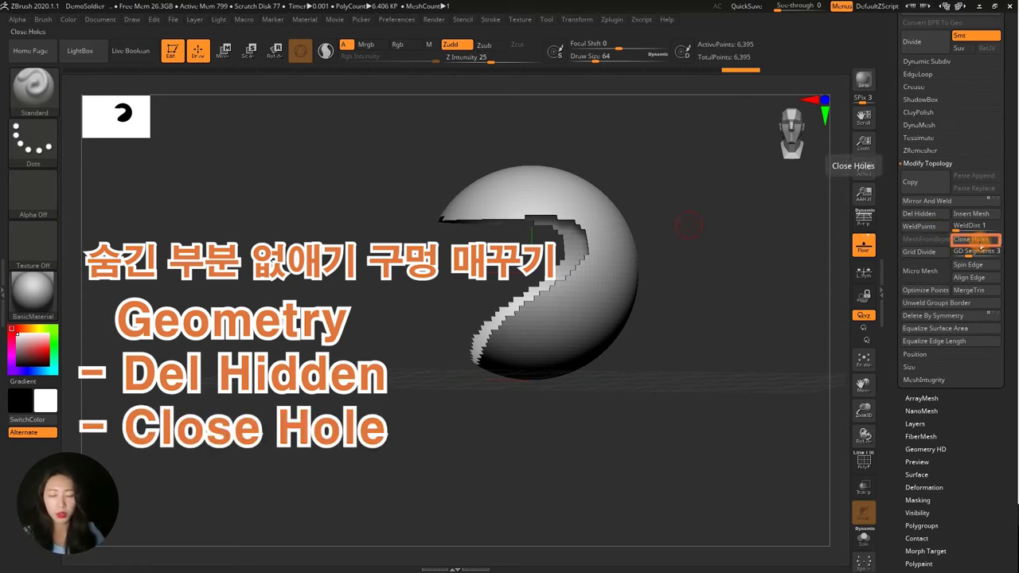
{"action": "left_click", "coordinate": [984, 243]}
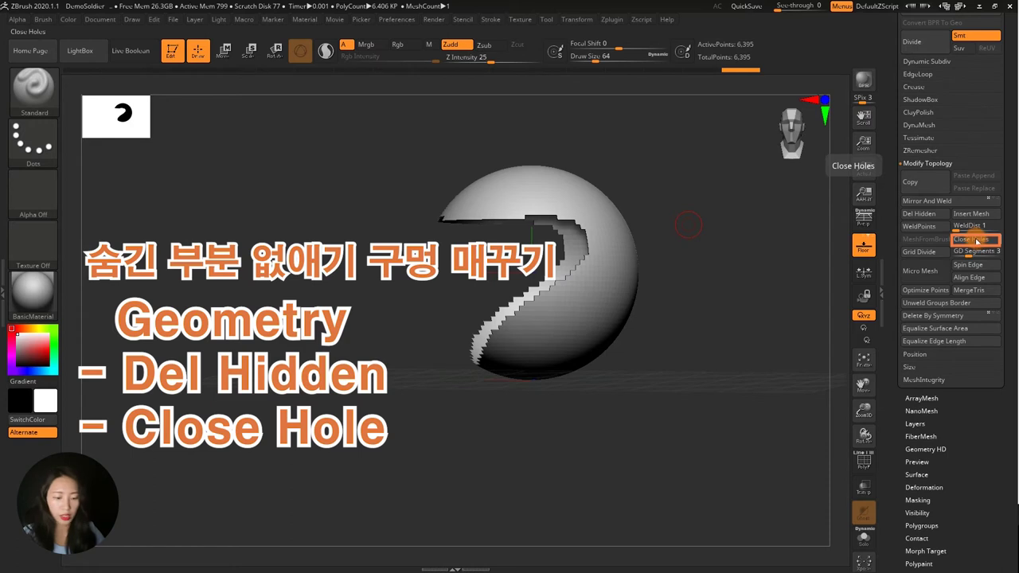
{"action": "left_click_drag", "start_coordinate": [704, 277], "coordinate": [677, 266]}
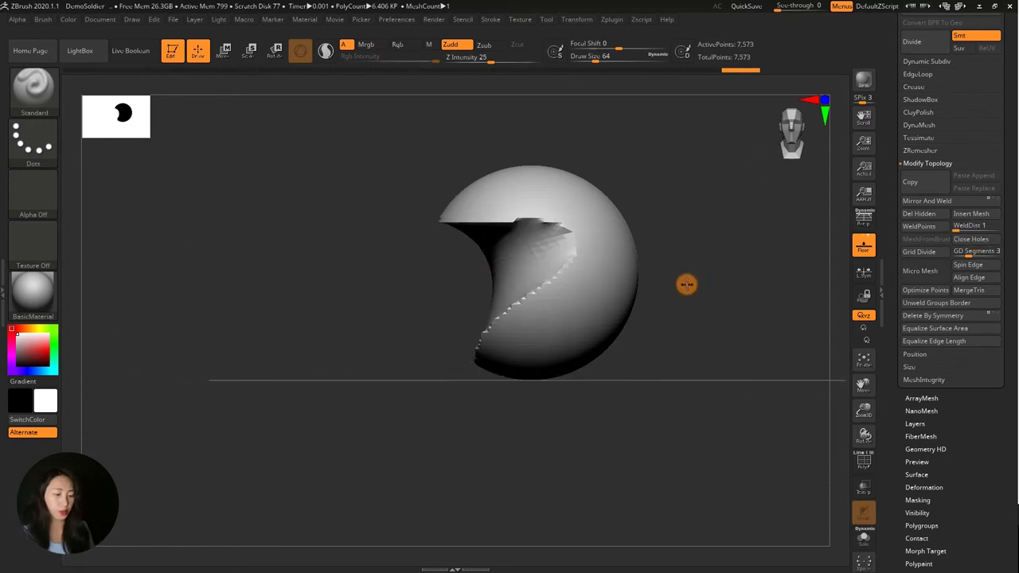
{"action": "key", "text": "space"}
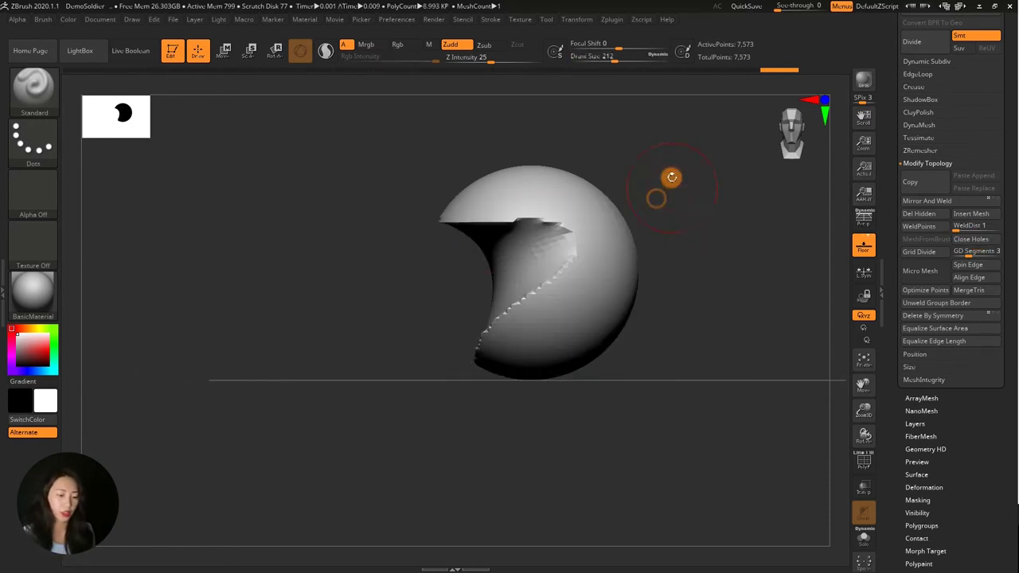
{"action": "mouse_move", "coordinate": [448, 246]}
{"action": "left_mouse_down", "text": "shift"}
{"action": "mouse_move", "coordinate": [546, 218]}
{"action": "mouse_move", "coordinate": [531, 284]}
{"action": "left_mouse_up", "text": "shift"}
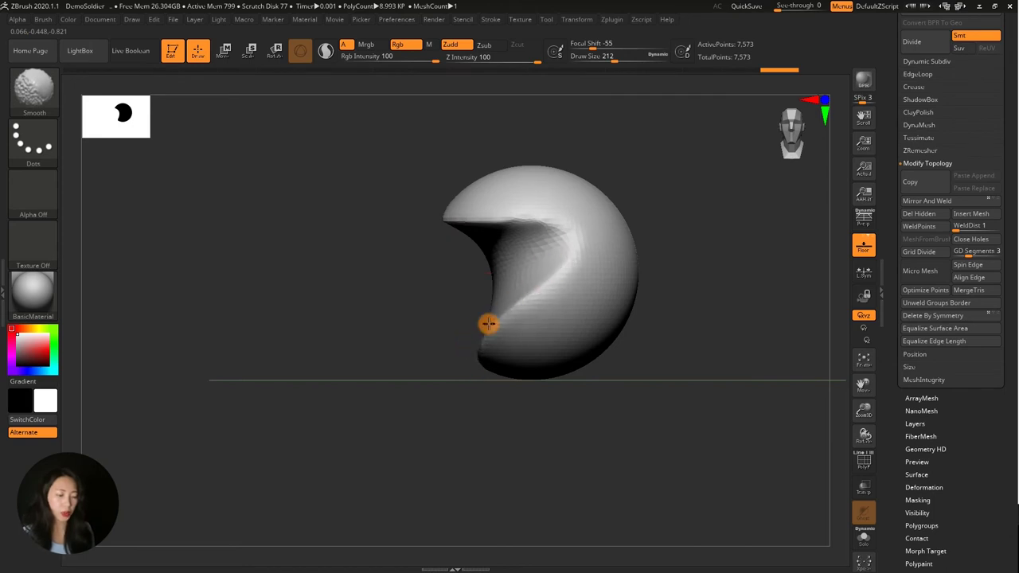
Lasso-hide two more wedges of the mesh and cap the new opening
{"action": "left_click_drag", "start_coordinate": [647, 199], "coordinate": [657, 230], "text": "alt"}
{"action": "key", "text": "ctrl+shift"}
{"action": "left_click_drag", "start_coordinate": [625, 155], "coordinate": [667, 233], "text": "ctrl+shift"}
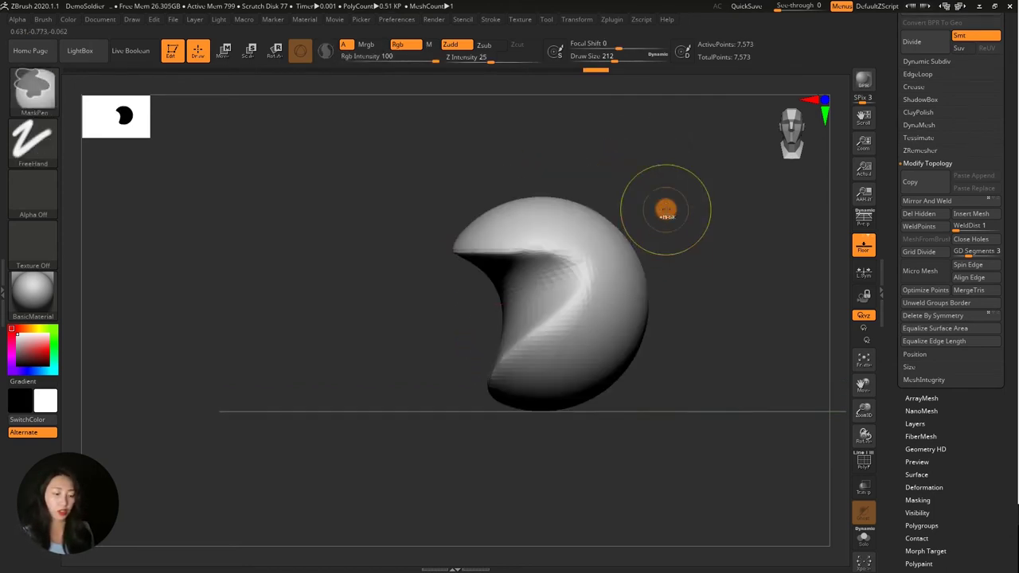
{"action": "left_click_drag", "start_coordinate": [689, 236], "coordinate": [663, 228]}
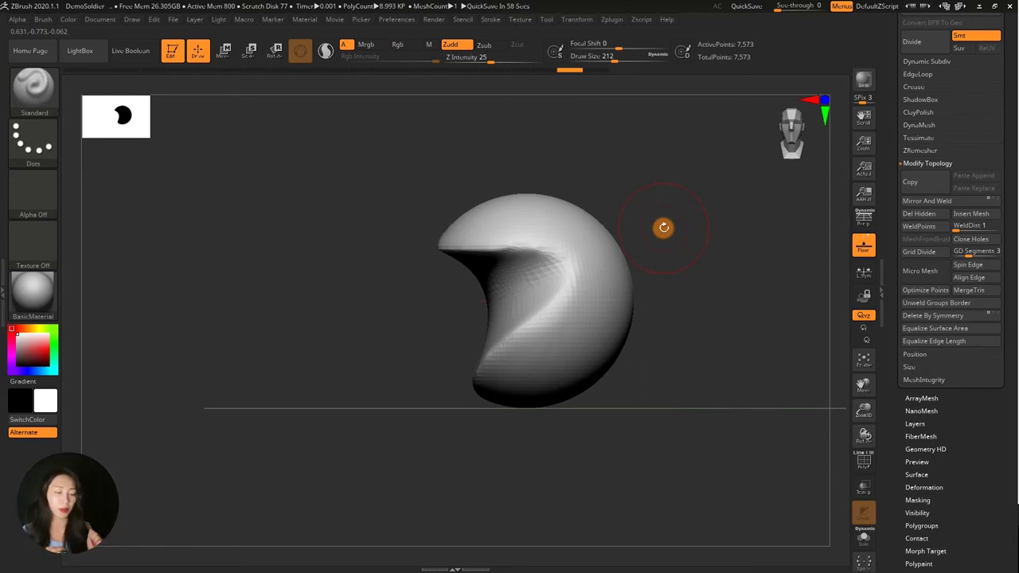
{"action": "mouse_move", "coordinate": [639, 146]}
{"action": "left_mouse_down", "text": "ctrl+shift"}
{"action": "mouse_move", "coordinate": [571, 280]}
{"action": "mouse_move", "coordinate": [682, 266]}
{"action": "left_mouse_up", "text": "ctrl+shift"}
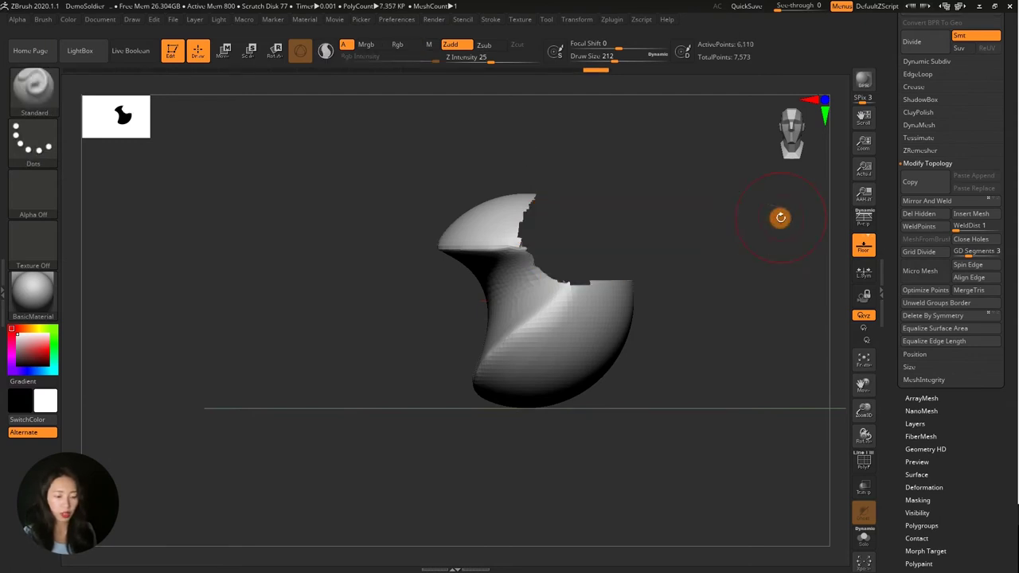
{"action": "left_click", "coordinate": [978, 239]}
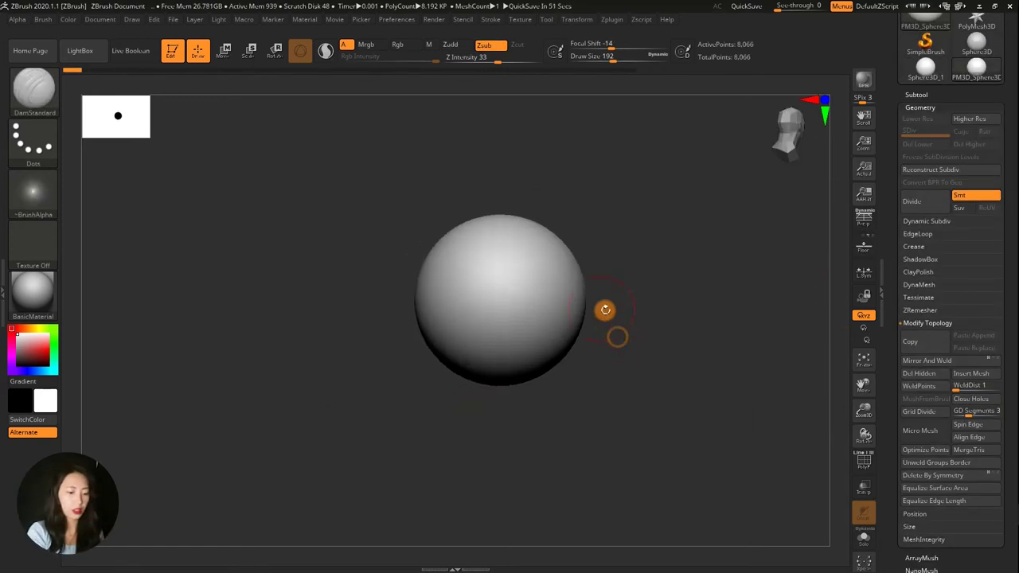
Lasso-hide the sphere's top, then invert visibility to keep the lower part
{"action": "mouse_move", "coordinate": [374, 234]}
{"action": "left_mouse_down", "text": "ctrl+shift"}
{"action": "mouse_move", "coordinate": [625, 250]}
{"action": "mouse_move", "coordinate": [663, 287]}
{"action": "mouse_move", "coordinate": [667, 318]}
{"action": "left_mouse_up", "text": "ctrl+shift"}
{"action": "left_click", "coordinate": [575, 184]}
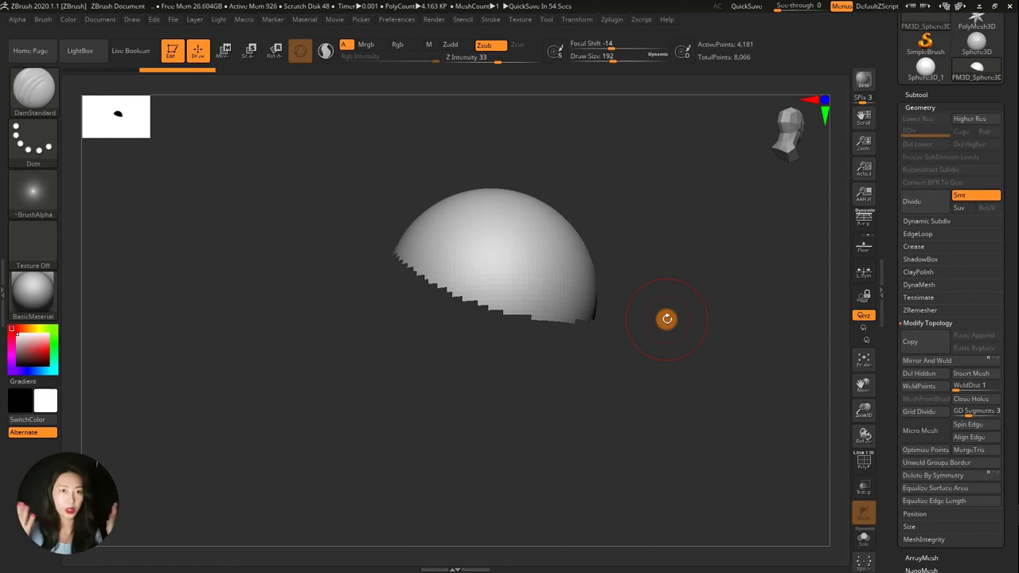
{"action": "key", "text": "ctrl+shift"}
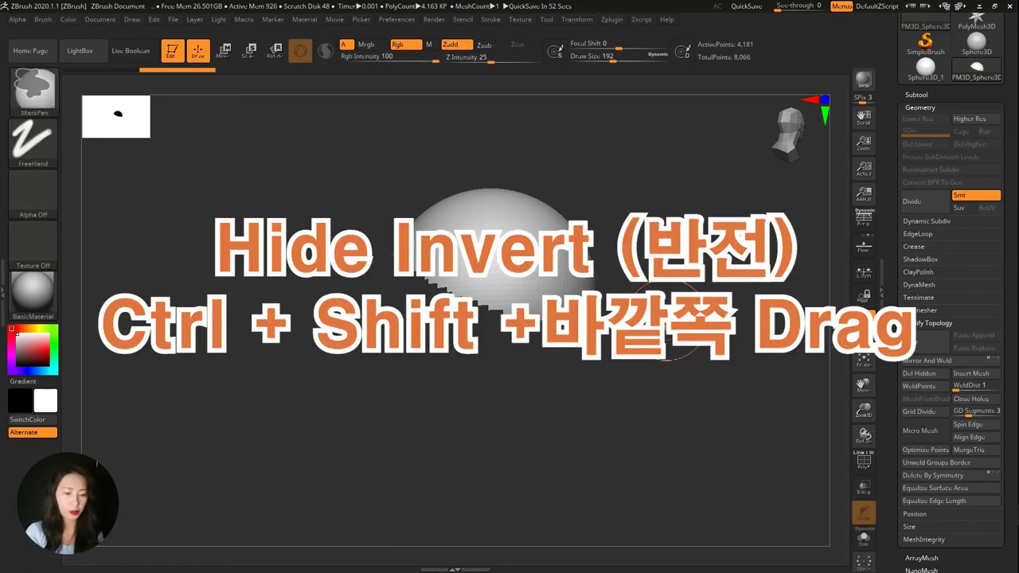
{"action": "left_click", "coordinate": [625, 156], "text": "ctrl+shift"}
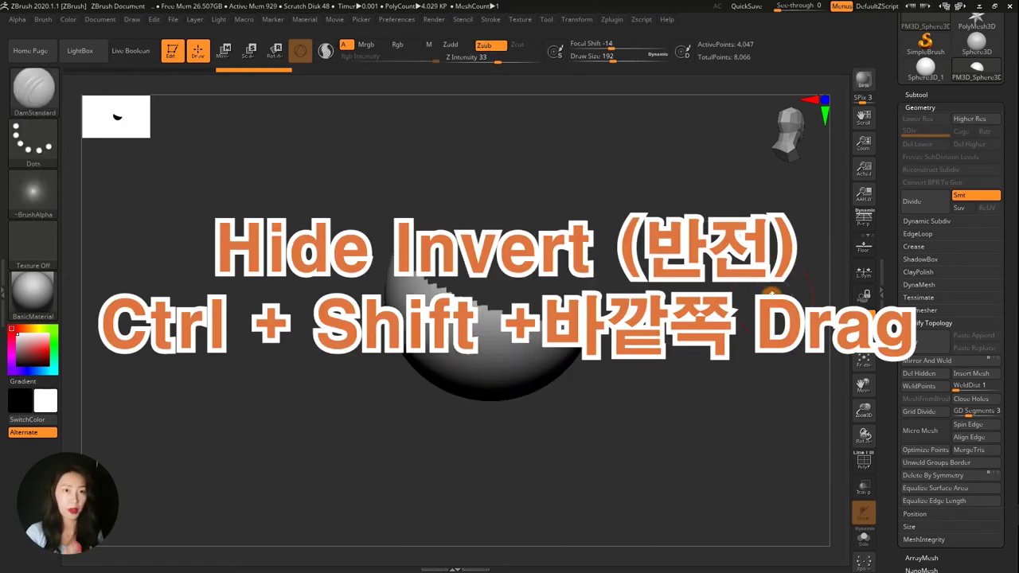
Sculpt a raised ridge along the cut edge with the Standard brush at size 104
{"action": "mouse_move", "coordinate": [771, 296]}
{"action": "left_mouse_down"}
{"action": "mouse_move", "coordinate": [629, 380]}
{"action": "mouse_move", "coordinate": [655, 390]}
{"action": "mouse_move", "coordinate": [618, 385]}
{"action": "mouse_move", "coordinate": [679, 366]}
{"action": "mouse_move", "coordinate": [632, 343]}
{"action": "mouse_move", "coordinate": [626, 241]}
{"action": "left_mouse_up"}
{"action": "key", "text": "space"}
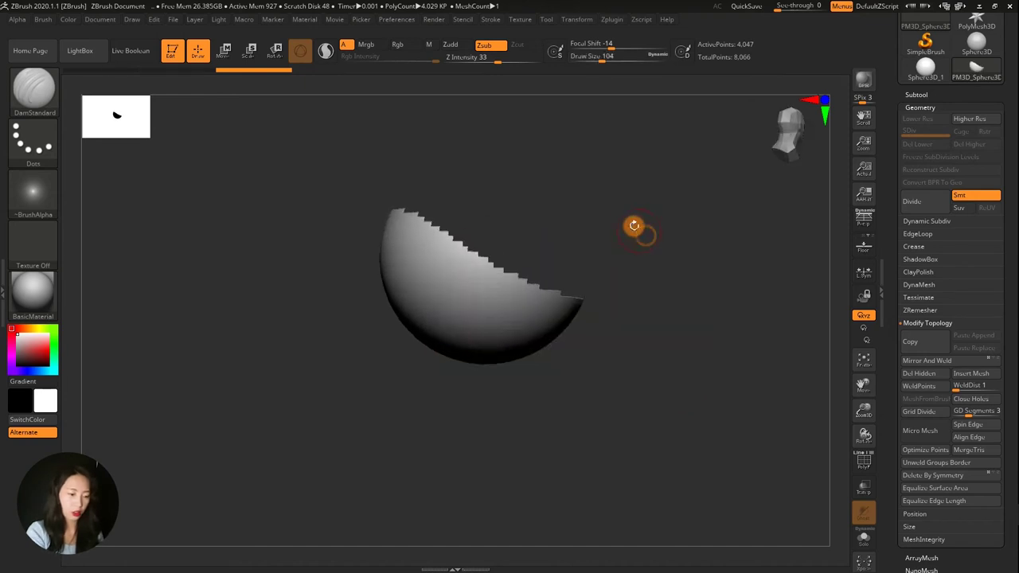
{"action": "key", "text": "b"}
{"action": "key", "text": "s"}
{"action": "key", "text": "t"}
{"action": "mouse_move", "coordinate": [446, 237]}
{"action": "left_mouse_down"}
{"action": "mouse_move", "coordinate": [417, 223]}
{"action": "mouse_move", "coordinate": [492, 275]}
{"action": "mouse_move", "coordinate": [580, 295]}
{"action": "mouse_move", "coordinate": [642, 250]}
{"action": "mouse_move", "coordinate": [580, 340]}
{"action": "mouse_move", "coordinate": [664, 341]}
{"action": "left_mouse_up"}
{"action": "mouse_move", "coordinate": [597, 164]}
{"action": "left_mouse_down", "text": "ctrl+shift"}
{"action": "mouse_move", "coordinate": [501, 169]}
{"action": "mouse_move", "coordinate": [545, 303]}
{"action": "mouse_move", "coordinate": [693, 305]}
{"action": "left_mouse_up", "text": "ctrl+shift"}
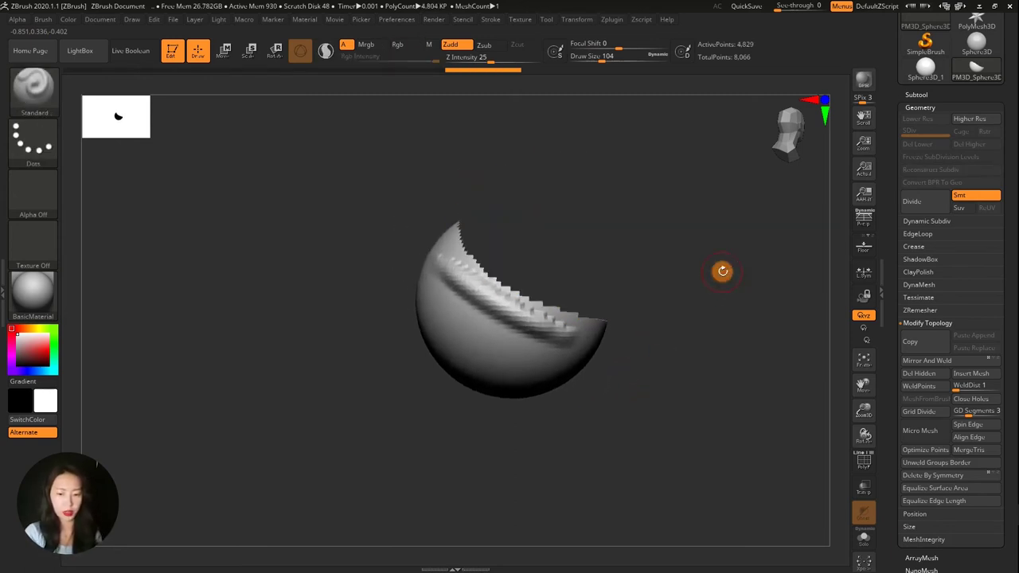
Delete the hidden part, cap the opening and smooth the stepped ridge
{"action": "left_click", "coordinate": [923, 372]}
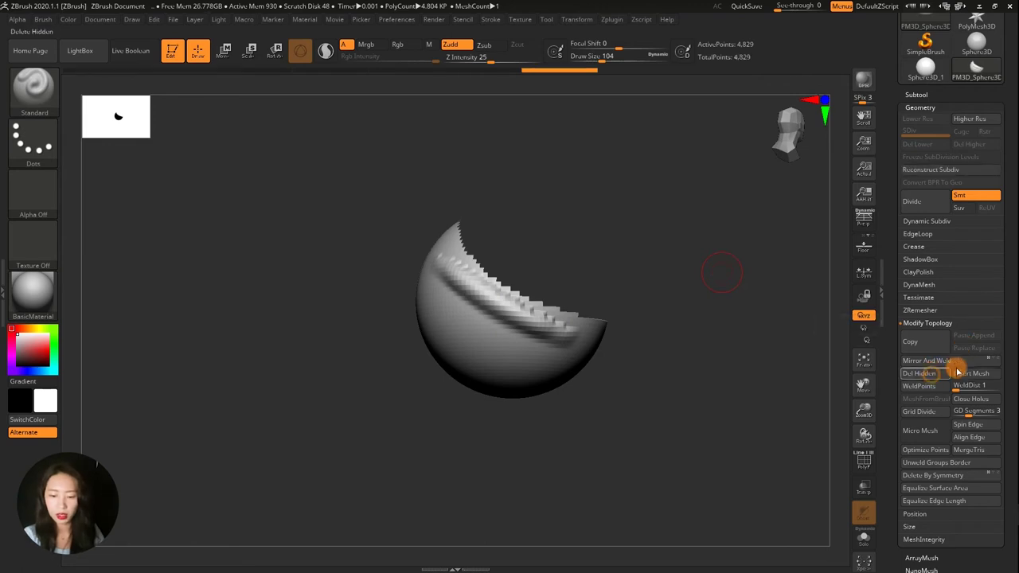
{"action": "left_click", "coordinate": [977, 399]}
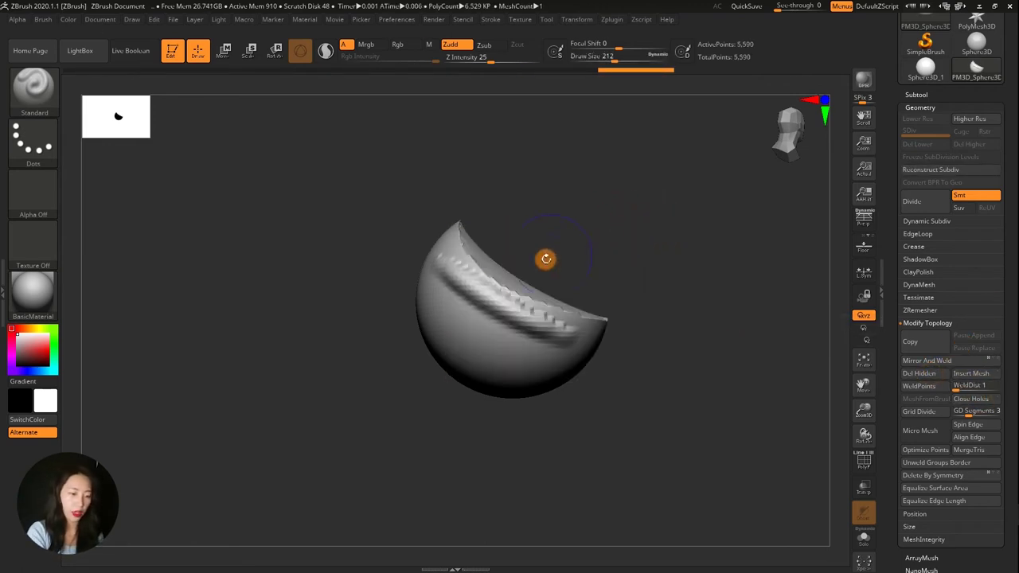
{"action": "left_click_drag", "start_coordinate": [474, 247], "coordinate": [480, 241], "text": "shift"}
With a smaller DamStandard brush, mask the sphere's right side and carve along its crease
{"action": "key", "text": "space"}
{"action": "left_click_drag", "start_coordinate": [576, 212], "coordinate": [555, 200]}
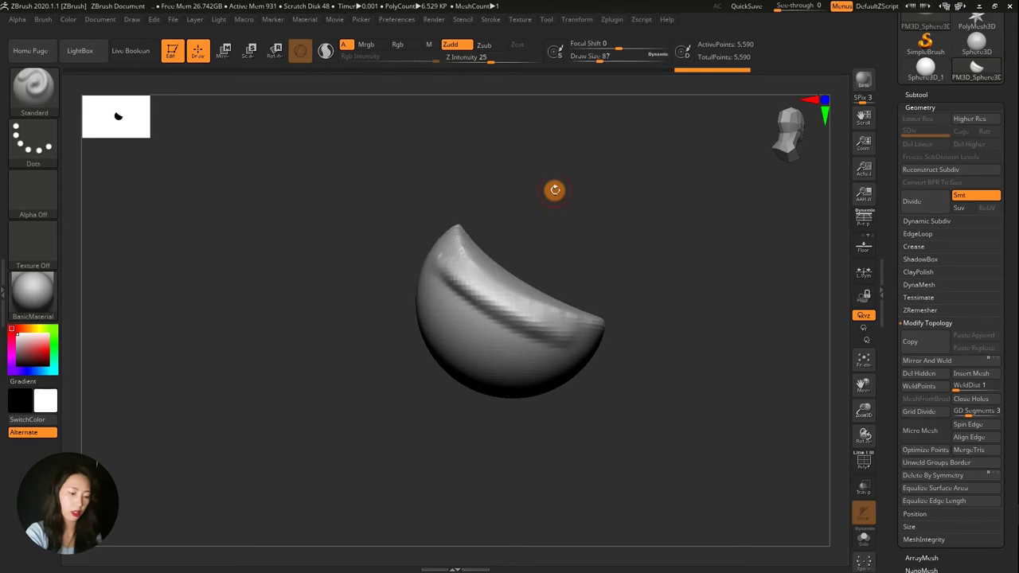
{"action": "key", "text": "b"}
{"action": "key", "text": "d"}
{"action": "key", "text": "s"}
{"action": "right_click_drag", "start_coordinate": [504, 191], "coordinate": [484, 218]}
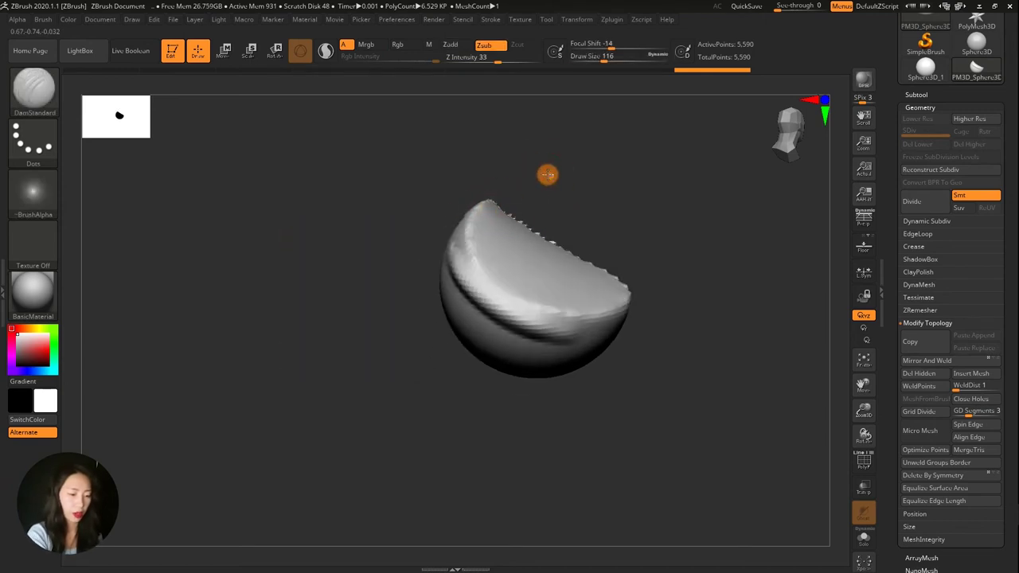
{"action": "left_click_drag", "start_coordinate": [478, 195], "coordinate": [489, 216]}
{"action": "mouse_move", "coordinate": [526, 170]}
{"action": "right_mouse_down"}
{"action": "mouse_move", "coordinate": [457, 215]}
{"action": "mouse_move", "coordinate": [572, 144]}
{"action": "mouse_move", "coordinate": [596, 144]}
{"action": "right_mouse_up"}
{"action": "left_click_drag", "start_coordinate": [603, 152], "coordinate": [510, 335], "text": "ctrl+shift"}
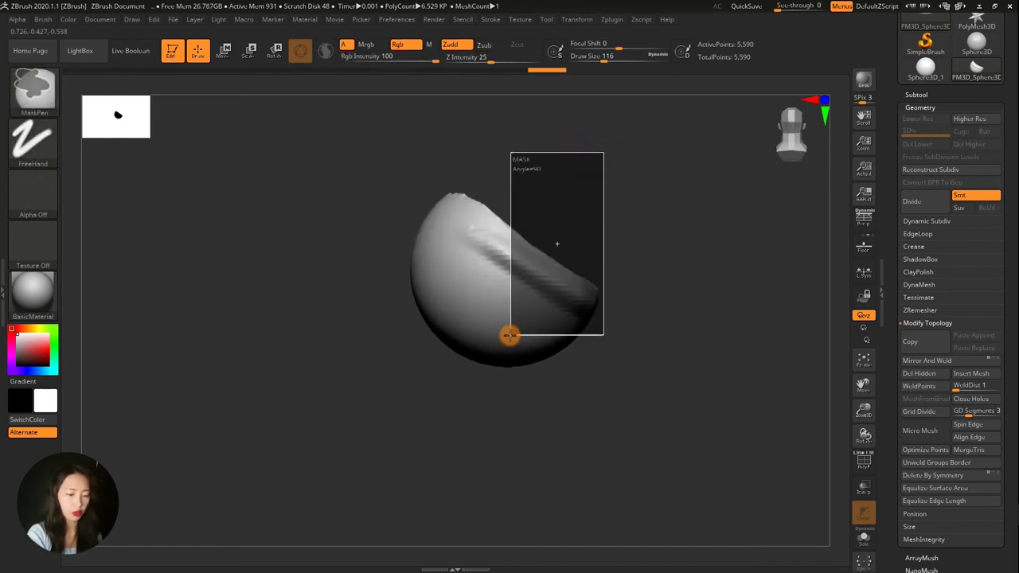
{"action": "left_click_drag", "start_coordinate": [503, 230], "coordinate": [501, 318]}
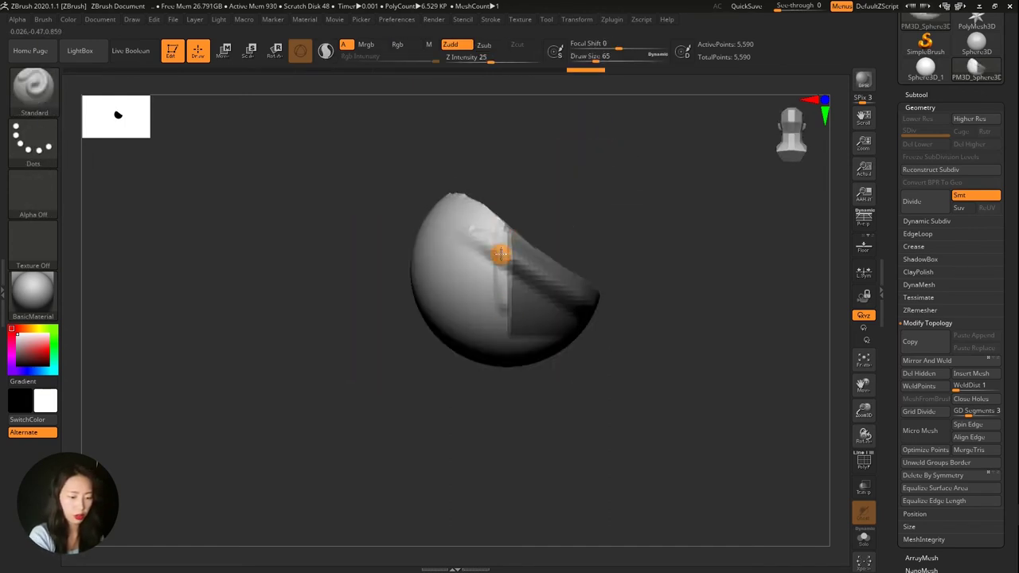
Back on the Standard brush, lasso-hide most of the sphere, delete it and close the hole
{"action": "key", "text": "b"}
{"action": "key", "text": "s"}
{"action": "key", "text": "t"}
{"action": "mouse_move", "coordinate": [580, 220]}
{"action": "left_mouse_down", "text": "ctrl+shift"}
{"action": "mouse_move", "coordinate": [613, 266]}
{"action": "mouse_move", "coordinate": [614, 300]}
{"action": "mouse_move", "coordinate": [641, 330]}
{"action": "mouse_move", "coordinate": [706, 307]}
{"action": "left_mouse_up", "text": "ctrl+shift"}
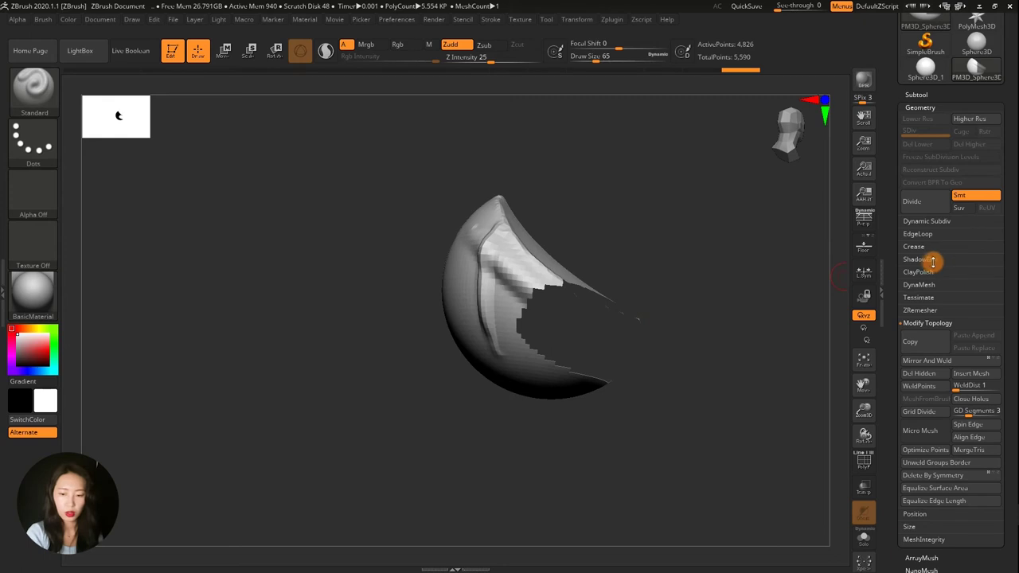
{"action": "left_click", "coordinate": [919, 373]}
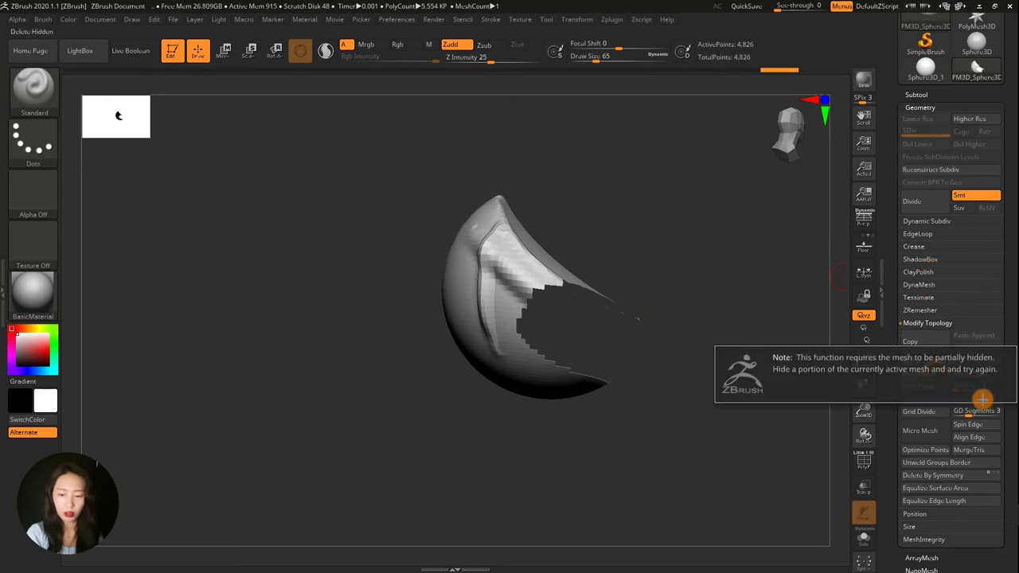
{"action": "left_click", "coordinate": [987, 398]}
{"action": "mouse_move", "coordinate": [732, 372]}
{"action": "left_mouse_down"}
{"action": "mouse_move", "coordinate": [711, 350]}
{"action": "mouse_move", "coordinate": [719, 334]}
{"action": "mouse_move", "coordinate": [762, 348]}
{"action": "mouse_move", "coordinate": [712, 341]}
{"action": "mouse_move", "coordinate": [716, 326]}
{"action": "left_mouse_up"}
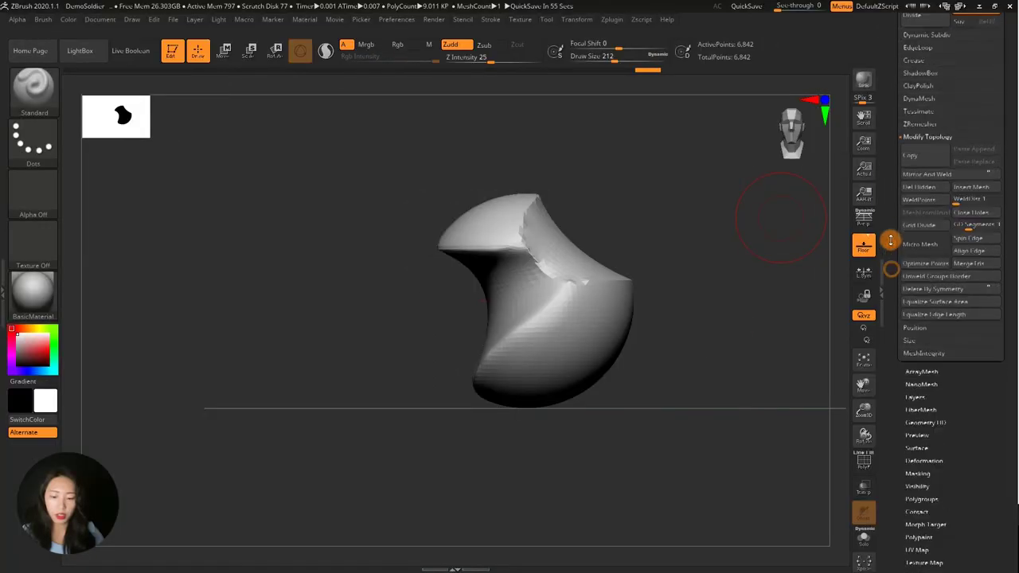
Expand Tool > Visibility and paint a rounded mask patch on the shell's front
{"action": "left_click_drag", "start_coordinate": [890, 240], "coordinate": [898, 166]}
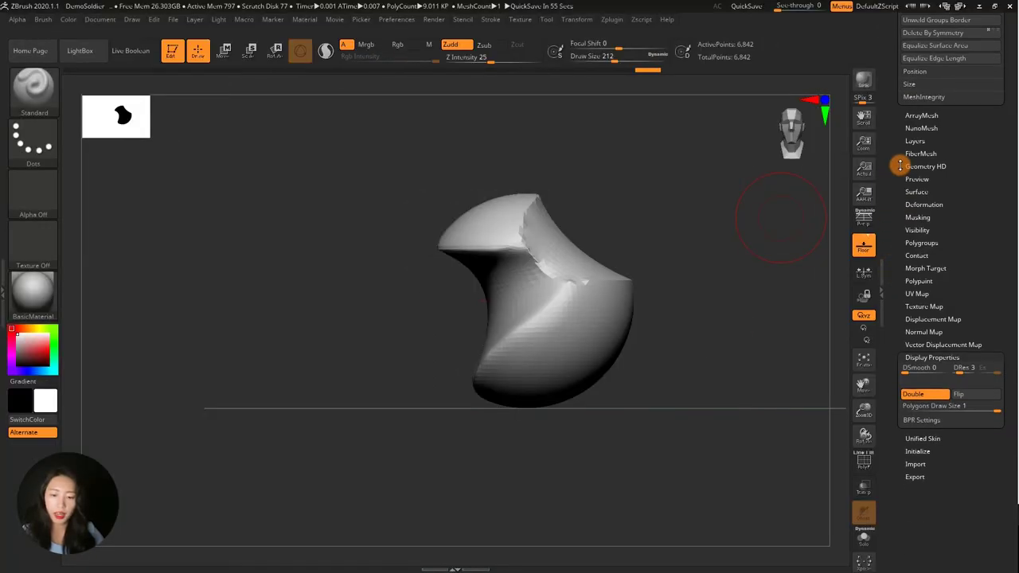
{"action": "left_click_drag", "start_coordinate": [978, 261], "coordinate": [970, 204]}
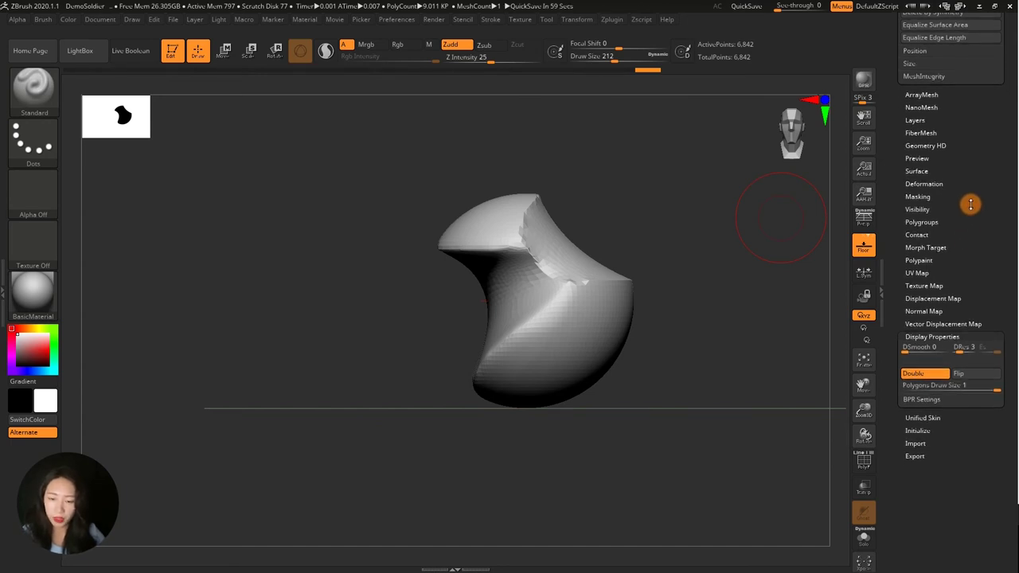
{"action": "left_click", "coordinate": [919, 209]}
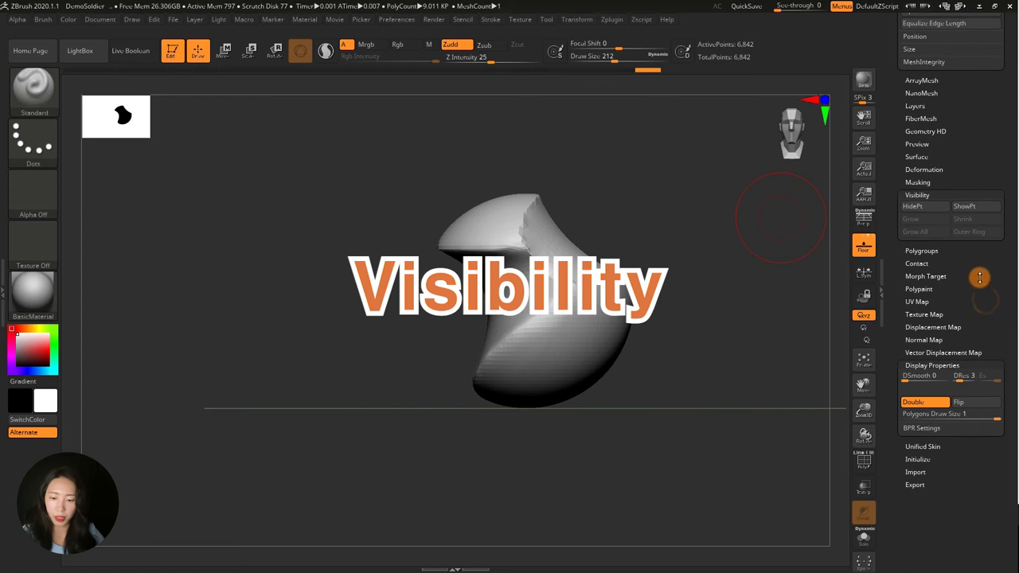
{"action": "left_click_drag", "start_coordinate": [691, 241], "coordinate": [724, 223]}
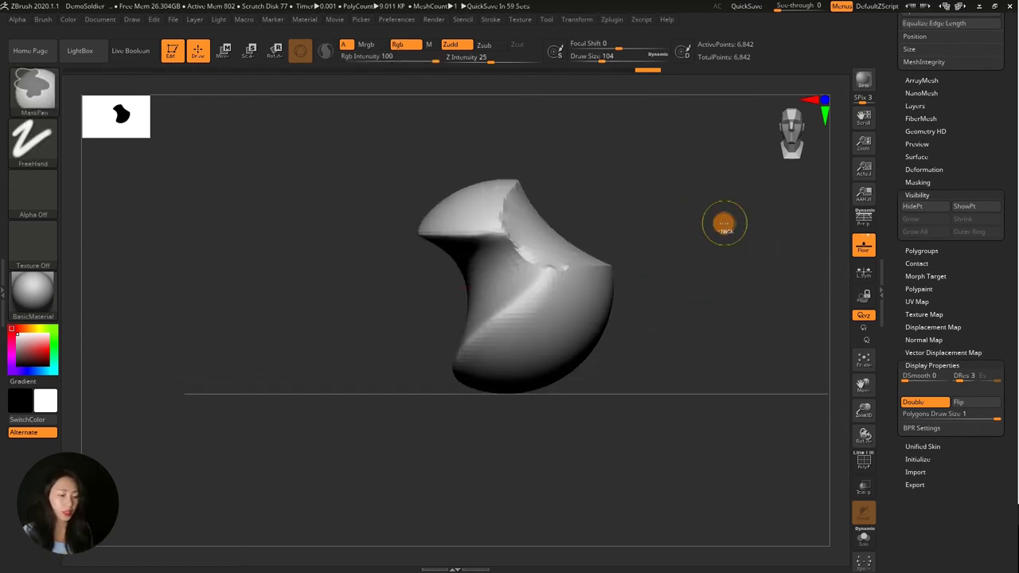
{"action": "mouse_move", "coordinate": [653, 236]}
{"action": "left_mouse_down"}
{"action": "mouse_move", "coordinate": [645, 242]}
{"action": "mouse_move", "coordinate": [686, 236]}
{"action": "mouse_move", "coordinate": [668, 242]}
{"action": "left_mouse_up"}
{"action": "mouse_move", "coordinate": [609, 268]}
{"action": "left_mouse_down", "text": "ctrl"}
{"action": "mouse_move", "coordinate": [568, 295]}
{"action": "mouse_move", "coordinate": [628, 270]}
{"action": "mouse_move", "coordinate": [576, 284]}
{"action": "mouse_move", "coordinate": [636, 286]}
{"action": "mouse_move", "coordinate": [575, 273]}
{"action": "mouse_move", "coordinate": [635, 294]}
{"action": "mouse_move", "coordinate": [581, 301]}
{"action": "left_mouse_up", "text": "ctrl"}
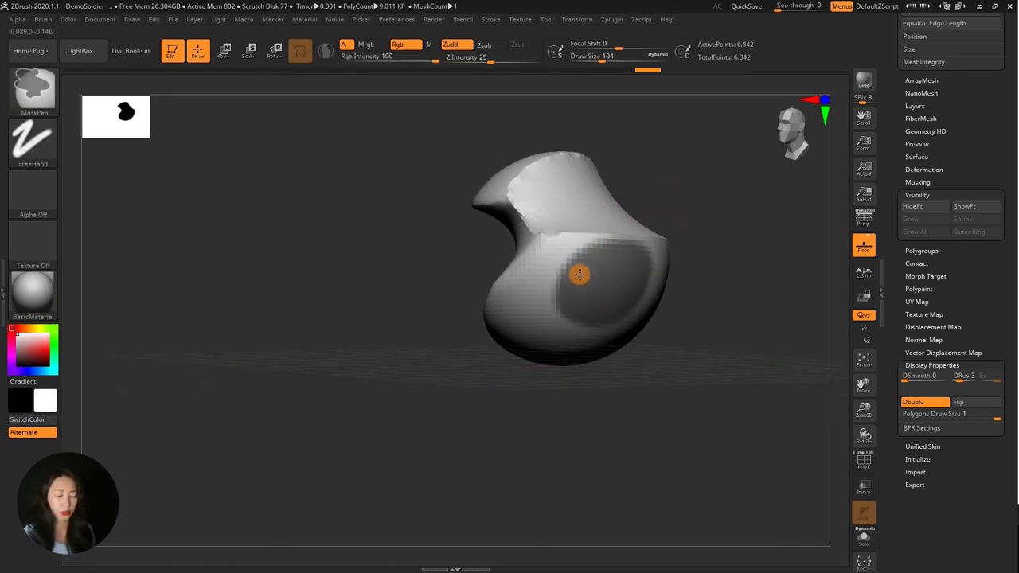
{"action": "mouse_move", "coordinate": [732, 262]}
{"action": "left_mouse_down", "text": "shift"}
{"action": "mouse_move", "coordinate": [700, 243]}
{"action": "mouse_move", "coordinate": [687, 257]}
{"action": "mouse_move", "coordinate": [698, 247]}
{"action": "left_mouse_up", "text": "shift"}
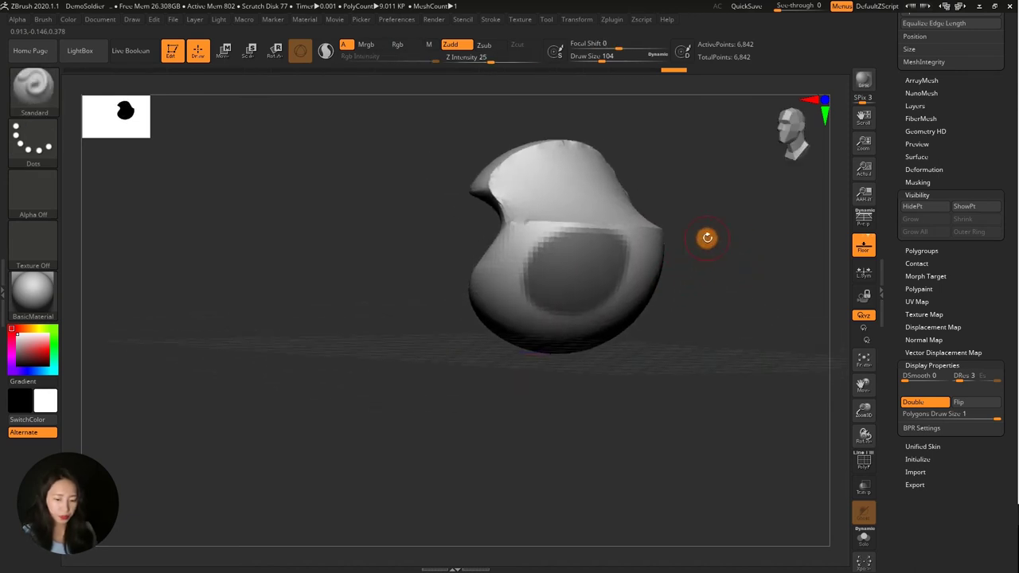
Hide everything except the masked patch using Visibility > HidePt
{"action": "left_click", "coordinate": [916, 195]}
{"action": "left_click", "coordinate": [916, 195]}
{"action": "left_click", "coordinate": [915, 205]}
Set the brush focal shift to -75 and unhide the whole model with ShowPt
{"action": "key", "text": "space"}
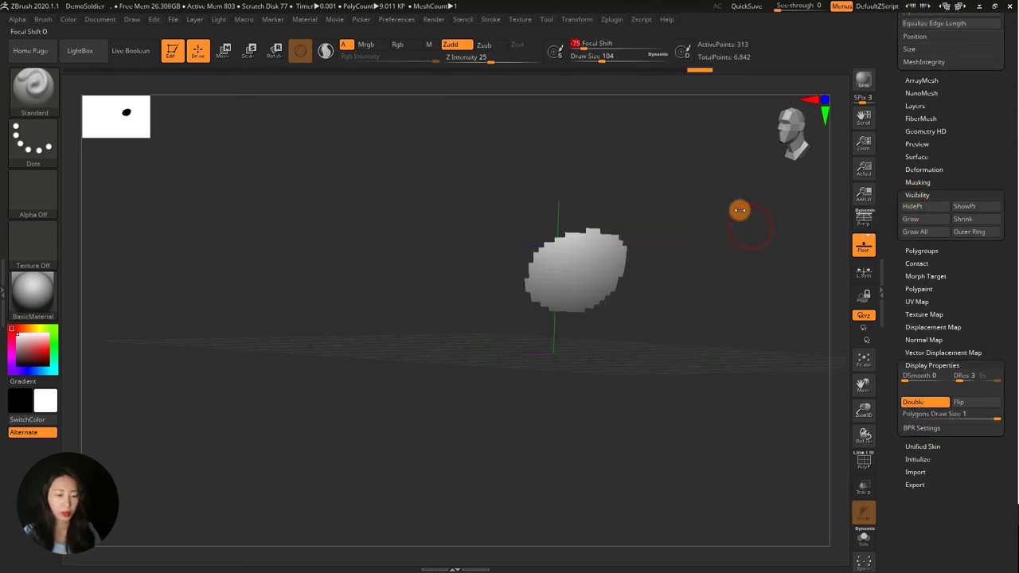
{"action": "left_click_drag", "start_coordinate": [739, 209], "coordinate": [714, 205]}
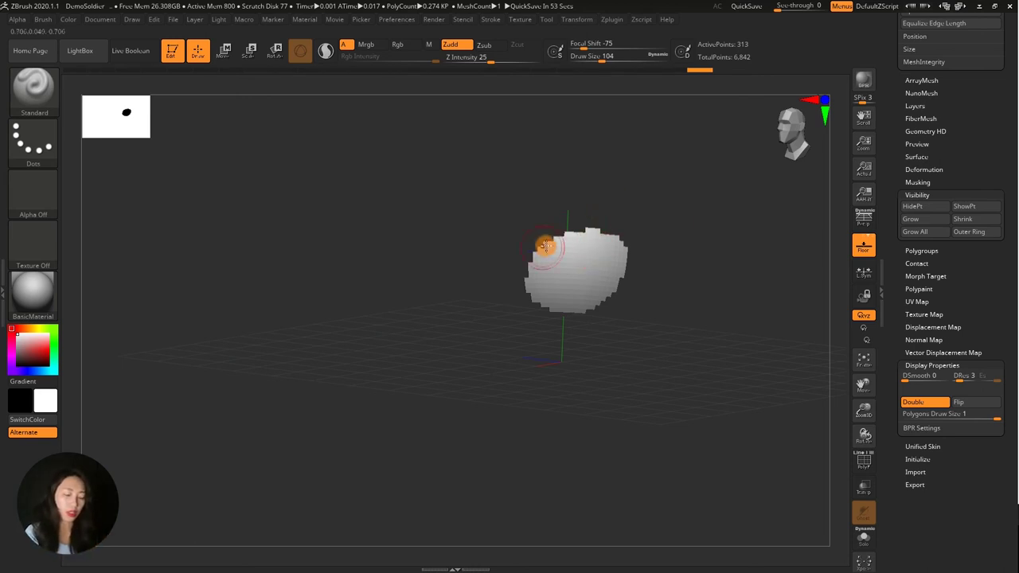
{"action": "left_click", "coordinate": [678, 215], "text": "ctrl+shift"}
Paint an S-shaped mask stroke across the front of the shell
{"action": "mouse_move", "coordinate": [683, 217]}
{"action": "left_mouse_down"}
{"action": "mouse_move", "coordinate": [716, 223]}
{"action": "mouse_move", "coordinate": [712, 212]}
{"action": "left_mouse_up"}
{"action": "mouse_move", "coordinate": [649, 167]}
{"action": "left_mouse_down", "text": "ctrl"}
{"action": "mouse_move", "coordinate": [625, 163]}
{"action": "mouse_move", "coordinate": [605, 251]}
{"action": "mouse_move", "coordinate": [639, 298]}
{"action": "mouse_move", "coordinate": [557, 300]}
{"action": "left_mouse_up", "text": "ctrl"}
{"action": "mouse_move", "coordinate": [717, 262]}
{"action": "left_mouse_down"}
{"action": "mouse_move", "coordinate": [759, 227]}
{"action": "mouse_move", "coordinate": [706, 245]}
{"action": "left_mouse_up"}
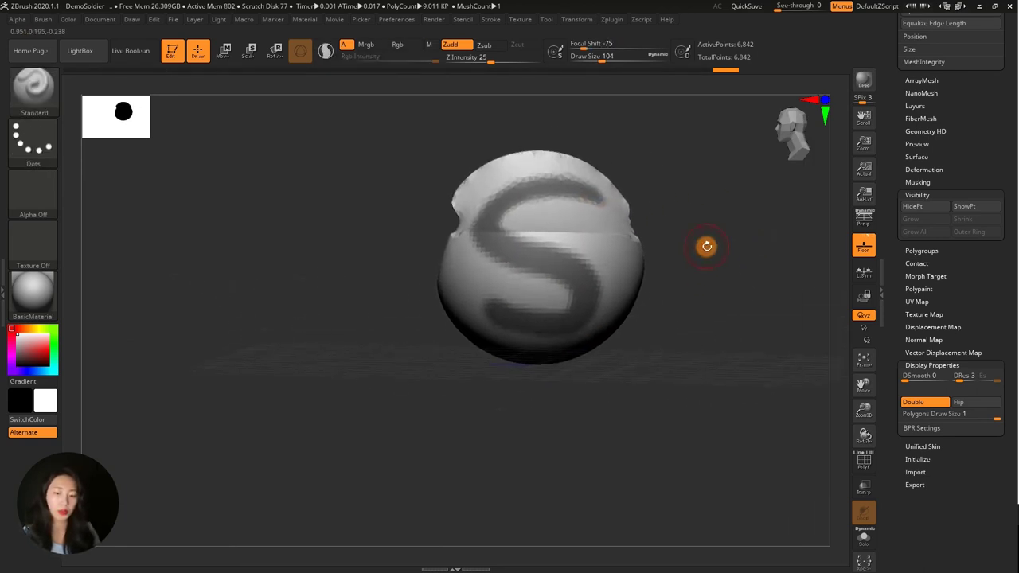
Hide all but the masked S, then grow the visible S region three times
{"action": "left_click", "coordinate": [922, 205]}
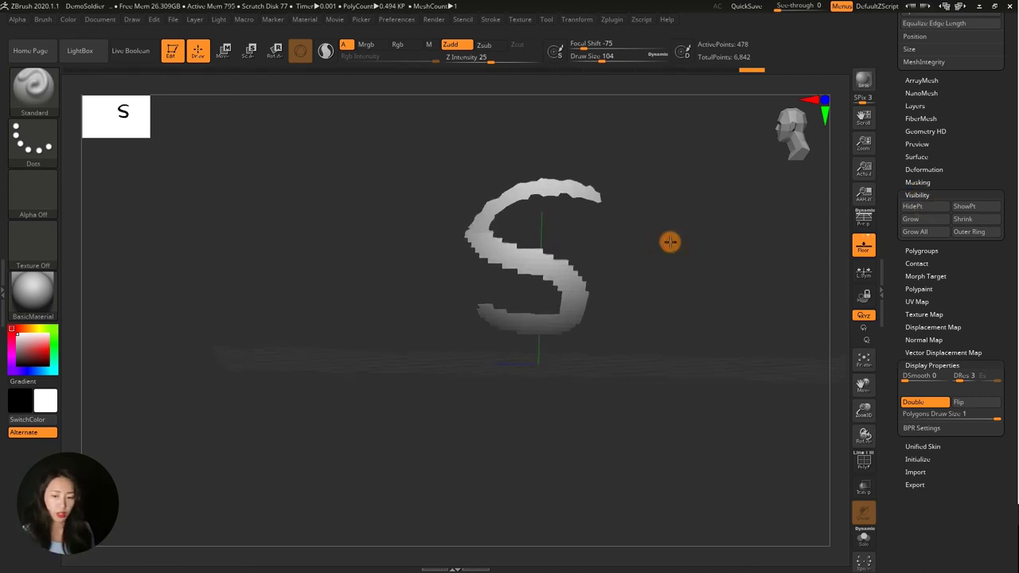
{"action": "left_click_drag", "start_coordinate": [668, 239], "coordinate": [687, 243]}
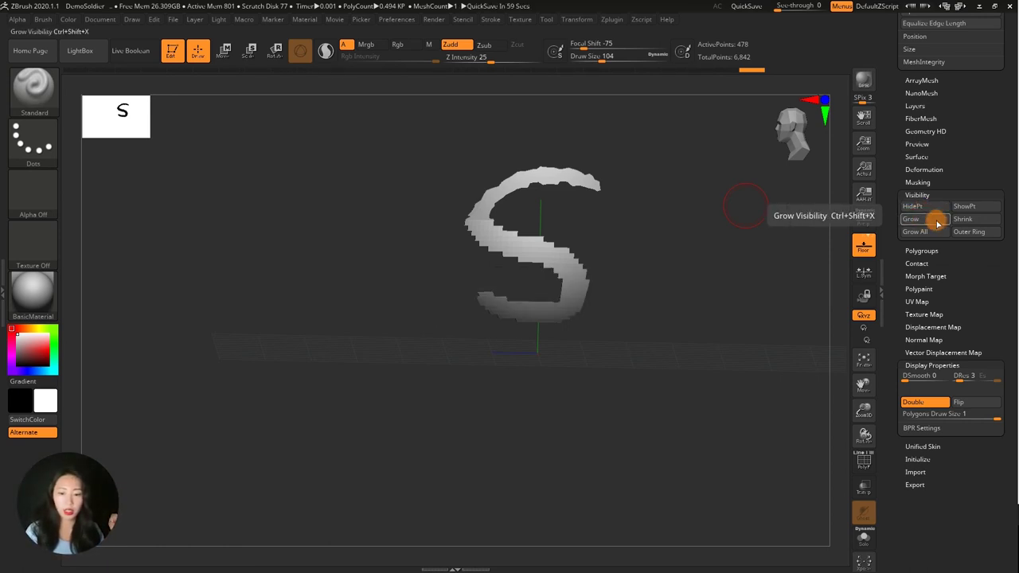
{"action": "left_click", "coordinate": [924, 219]}
{"action": "left_click", "coordinate": [925, 221]}
{"action": "left_click", "coordinate": [923, 224]}
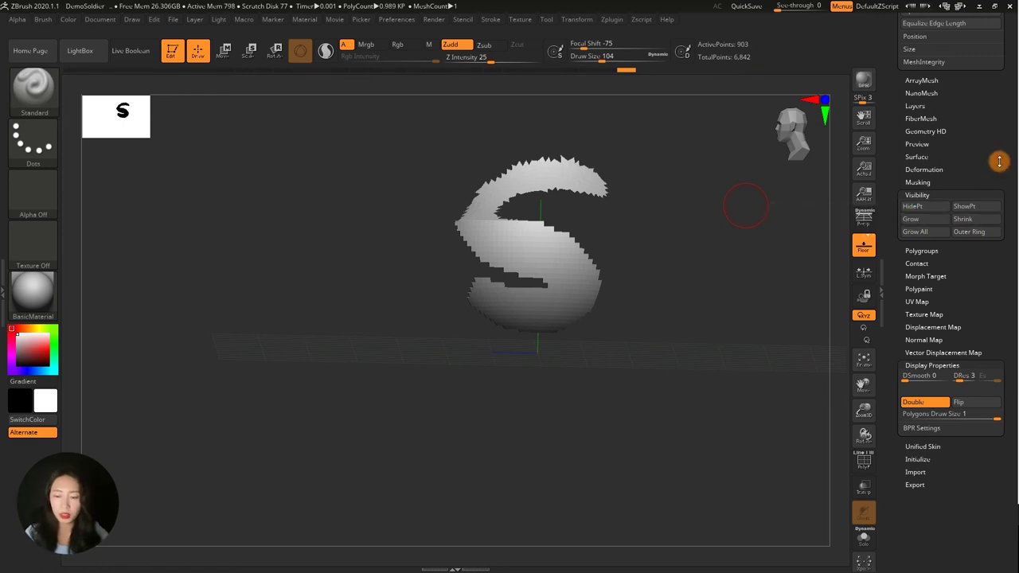
Shrink the visible S three times, try Grow All, then undo back to the thin S
{"action": "left_click", "coordinate": [976, 219]}
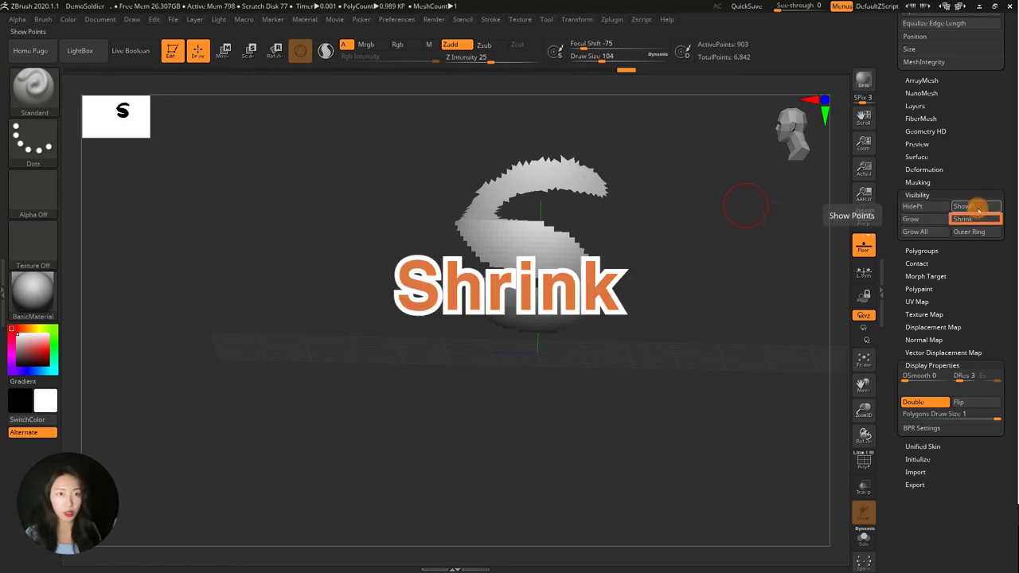
{"action": "left_click", "coordinate": [978, 217]}
{"action": "left_click", "coordinate": [977, 217]}
{"action": "left_click", "coordinate": [977, 217]}
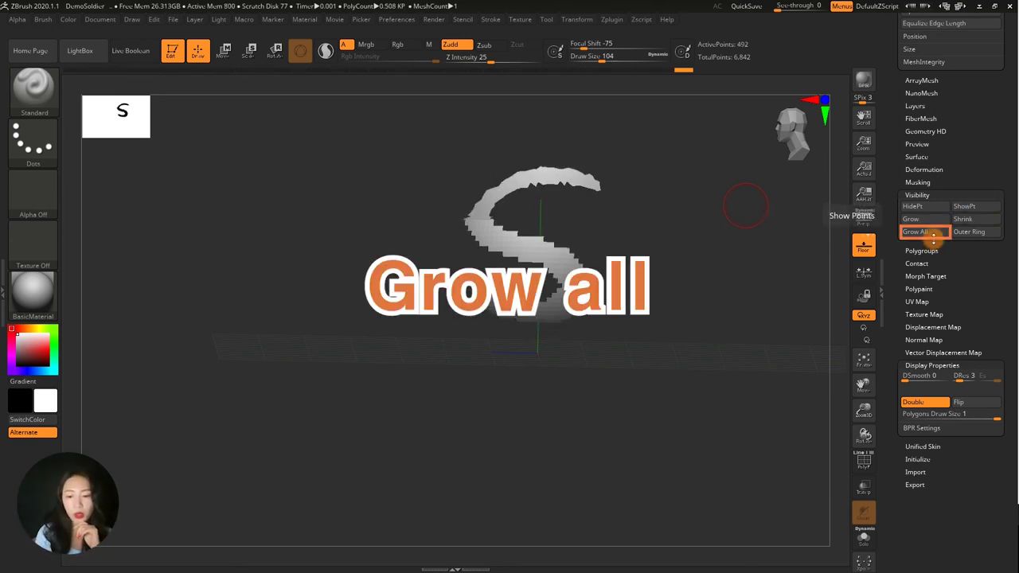
{"action": "left_click", "coordinate": [915, 229]}
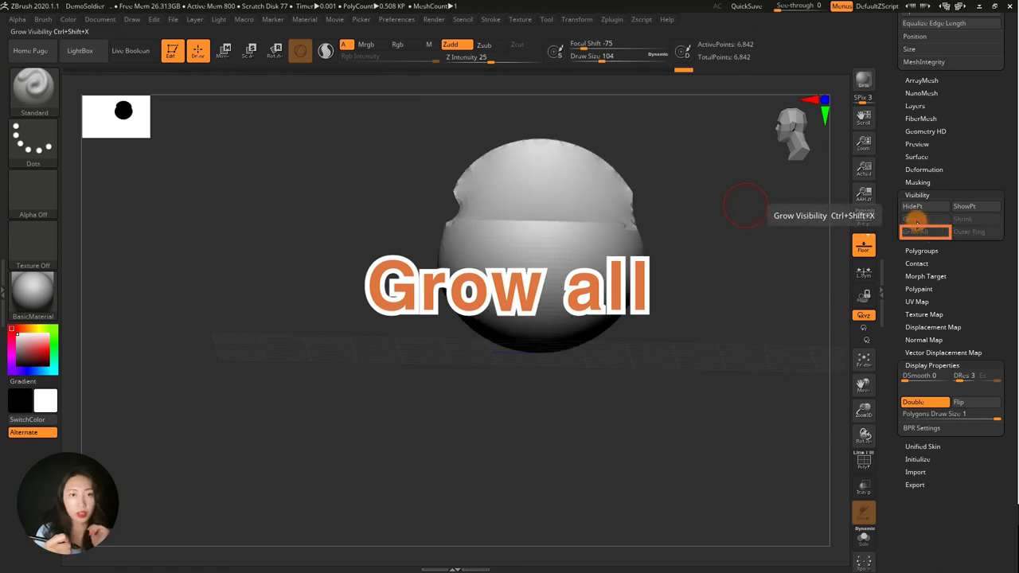
{"action": "key", "text": "ctrl+z"}
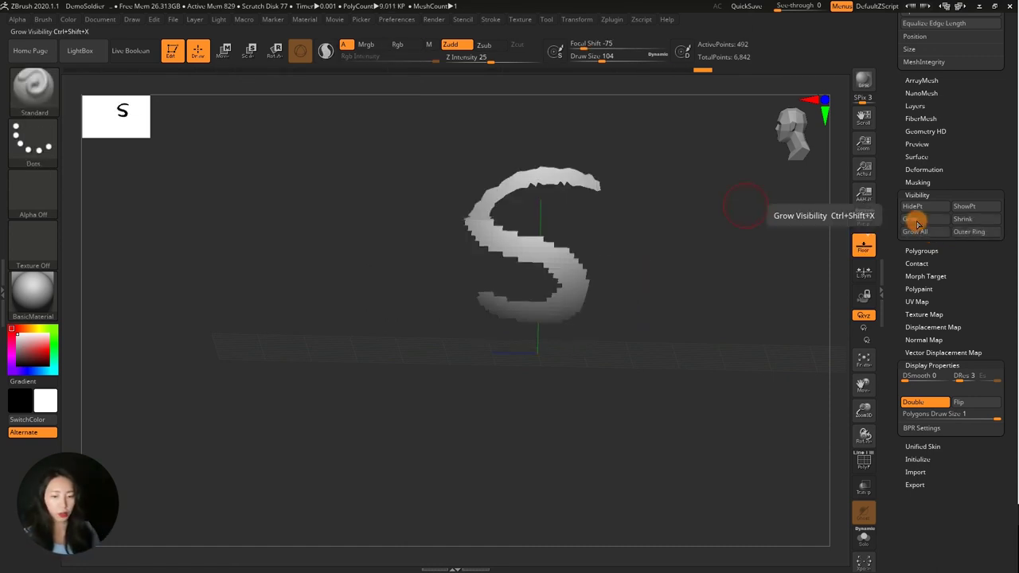
Keep only the S's outer ring (333 of 6,842 points), orbiting to view its outline from below
{"action": "left_click", "coordinate": [964, 234]}
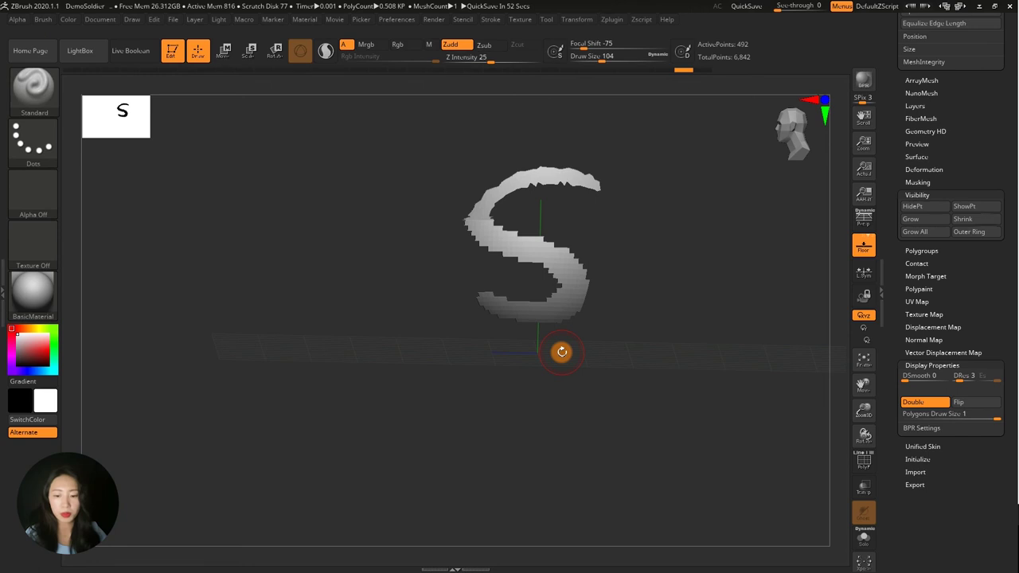
{"action": "left_click", "coordinate": [963, 219]}
{"action": "mouse_move", "coordinate": [642, 238]}
{"action": "left_mouse_down"}
{"action": "mouse_move", "coordinate": [663, 235]}
{"action": "mouse_move", "coordinate": [651, 234]}
{"action": "mouse_move", "coordinate": [645, 209]}
{"action": "left_mouse_up"}
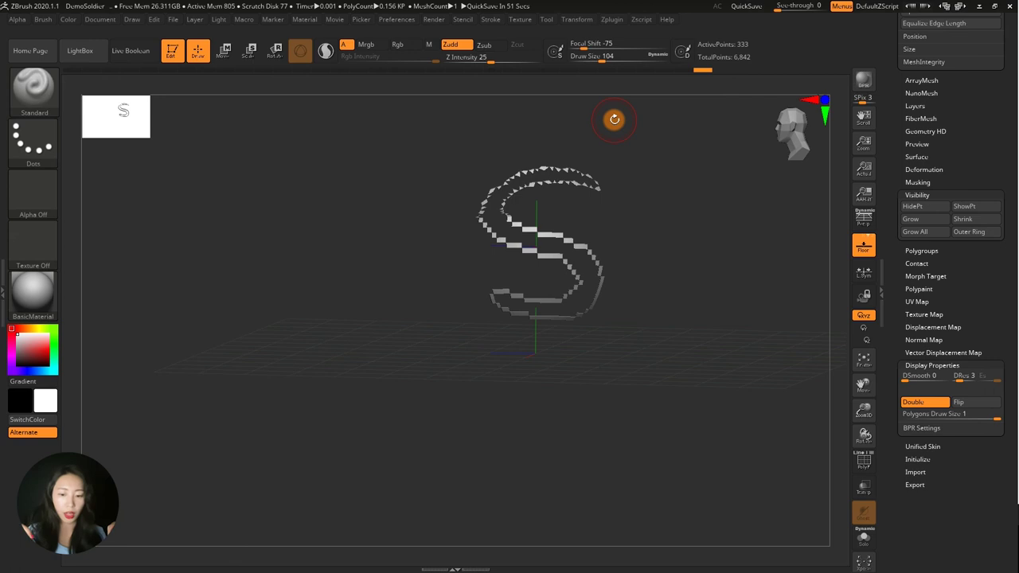
{"action": "left_click_drag", "start_coordinate": [613, 120], "coordinate": [675, 222]}
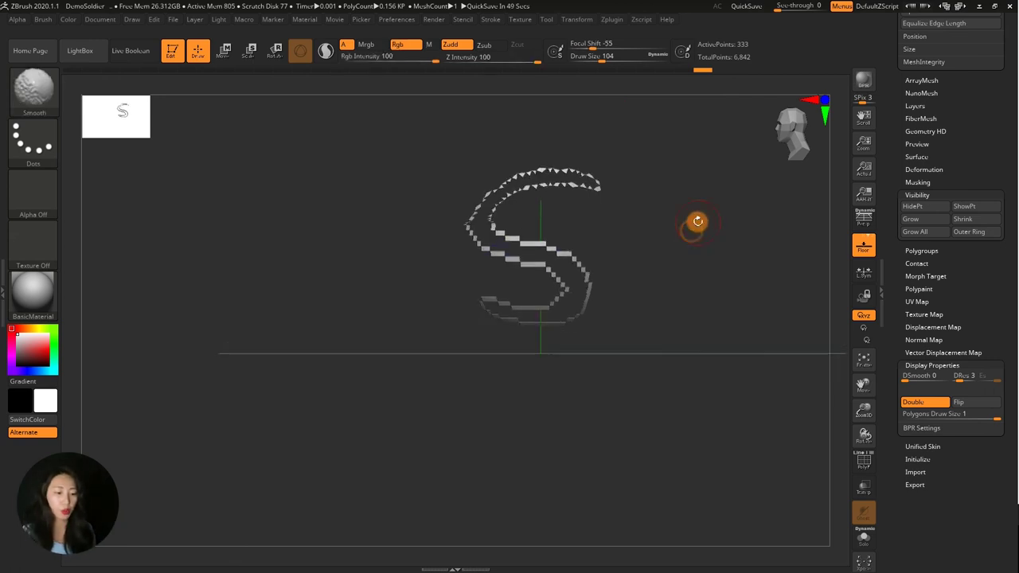